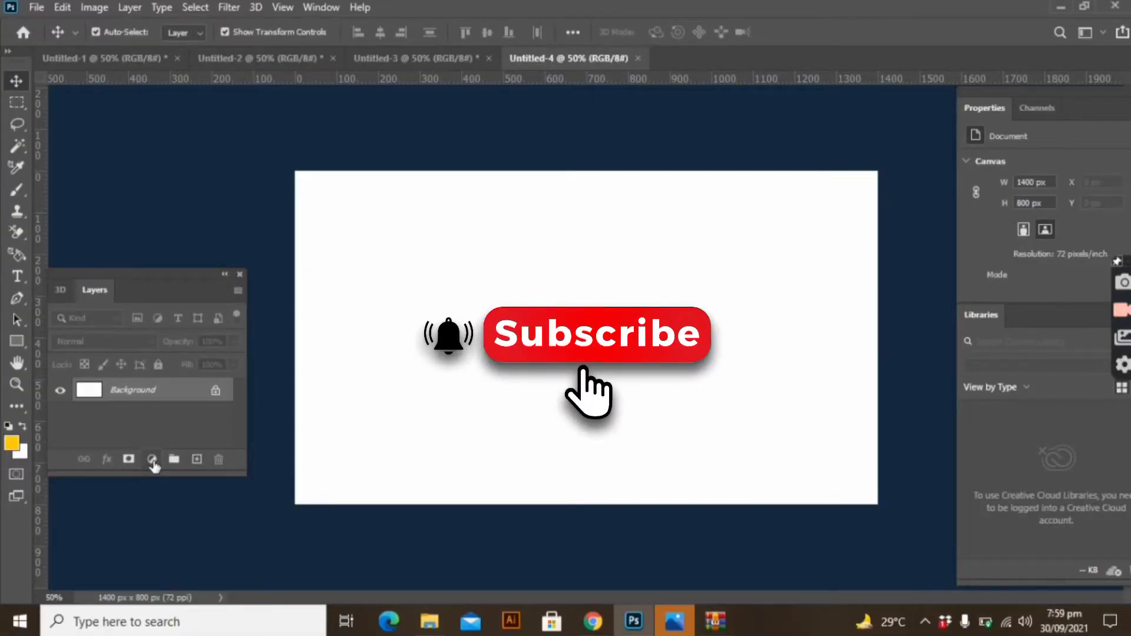
# Step: Add a solid colour fill layer in near-black 050505
pyautogui.click(152, 460)
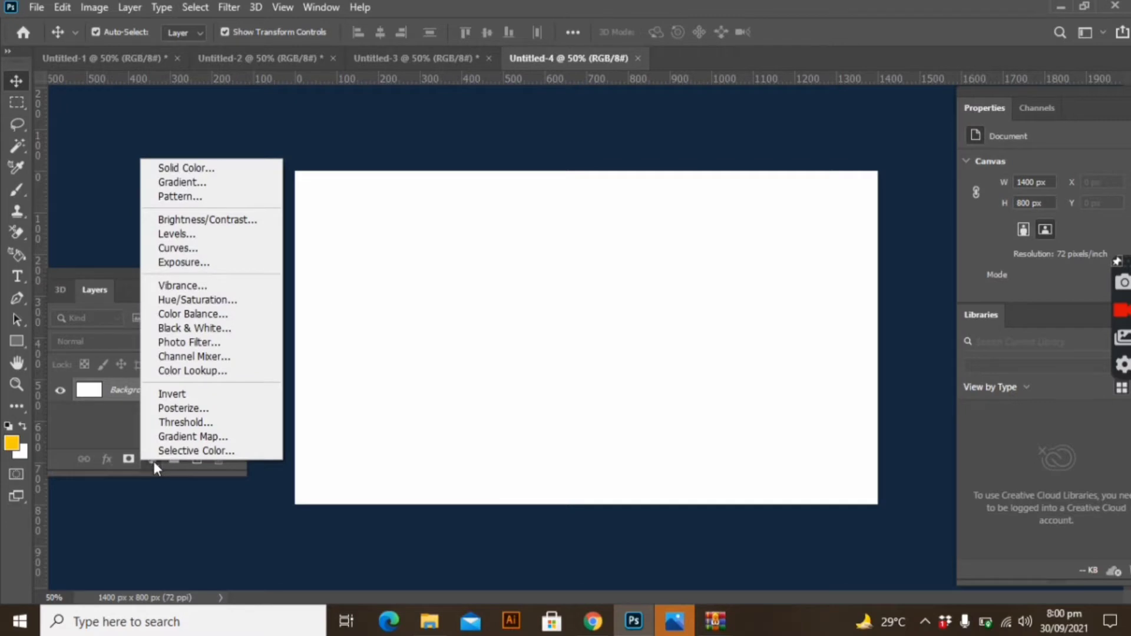
pyautogui.click(200, 172)
pyautogui.click(558, 509)
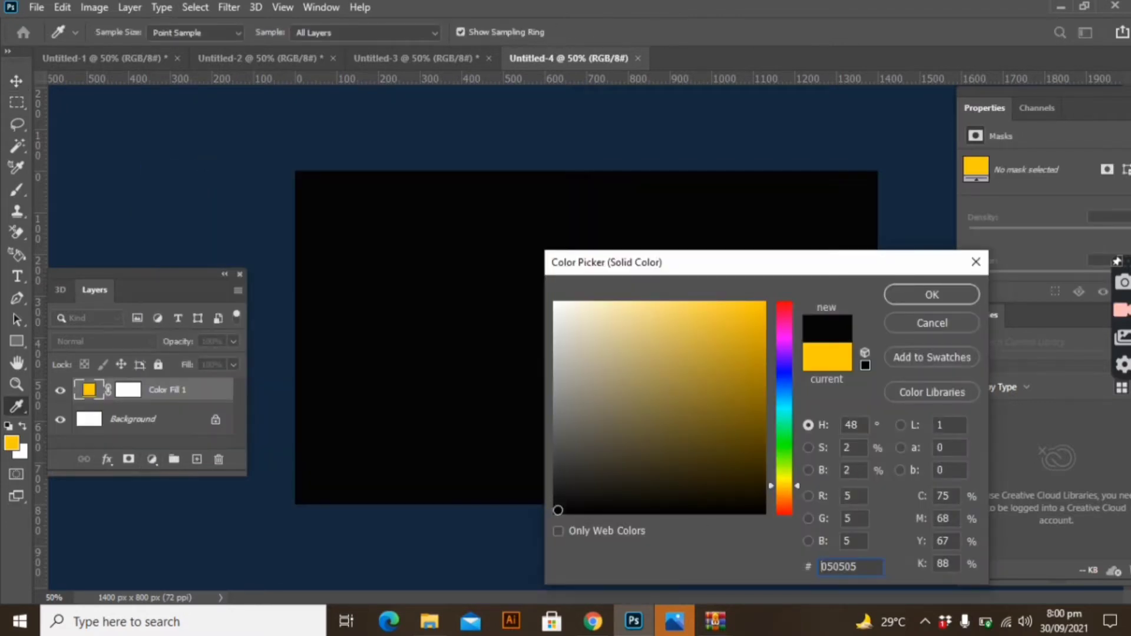
pyautogui.click(947, 294)
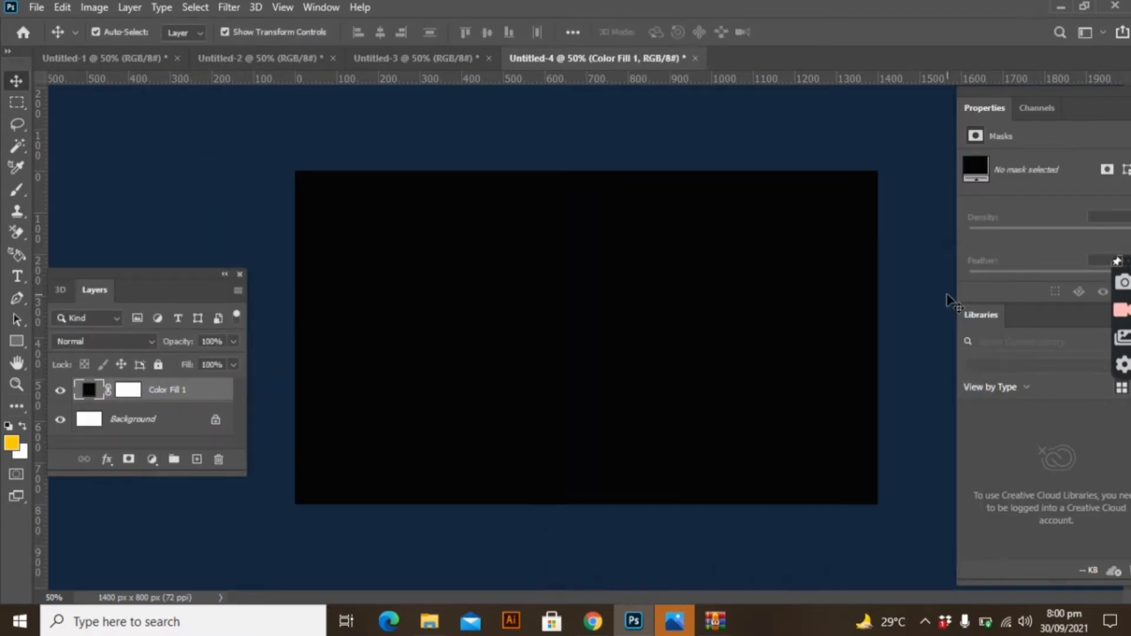
# Step: Copy the halftone dot pattern from Untitled-3 into Untitled-4, align it to the top, and lock it
pyautogui.click(436, 59)
pyautogui.moveTo(665, 514); pyautogui.dragTo(622, 66)
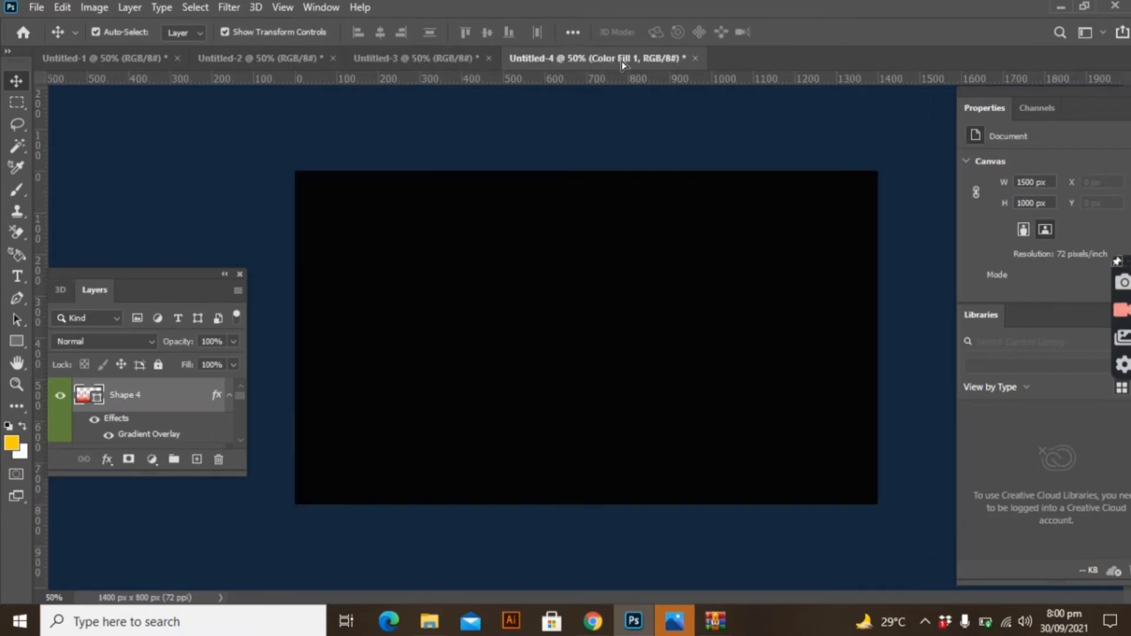
pyautogui.moveTo(621, 66); pyautogui.dragTo(666, 480)
pyautogui.click(661, 448)
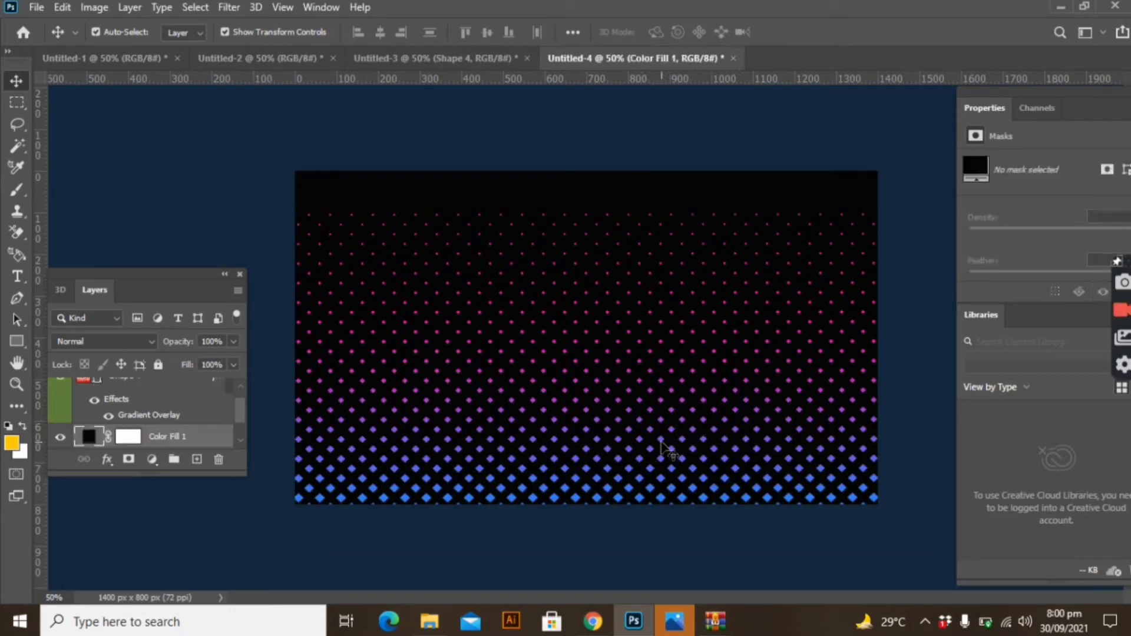
pyautogui.moveTo(642, 407); pyautogui.dragTo(657, 408)
pyautogui.moveTo(659, 468); pyautogui.dragTo(651, 425)
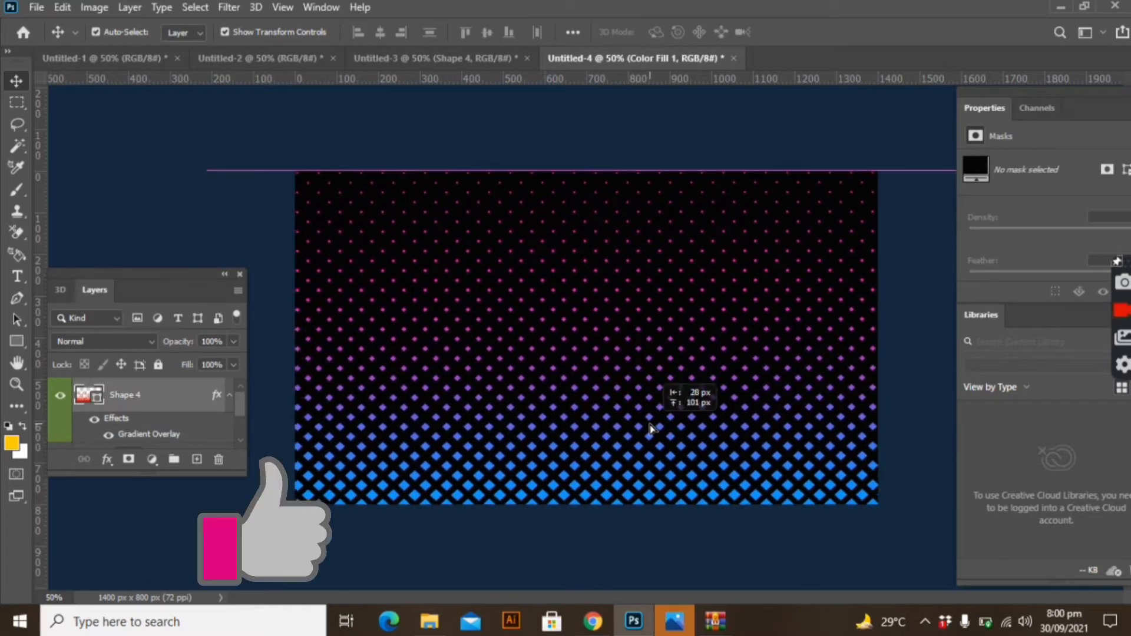
pyautogui.moveTo(565, 352); pyautogui.dragTo(566, 345)
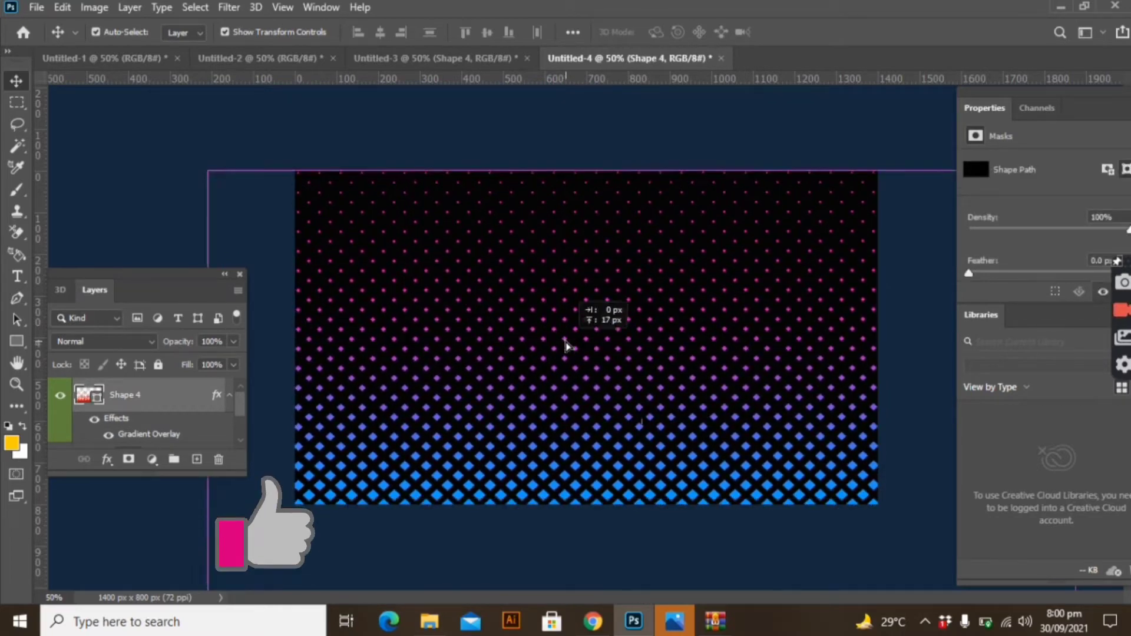
pyautogui.click(157, 364)
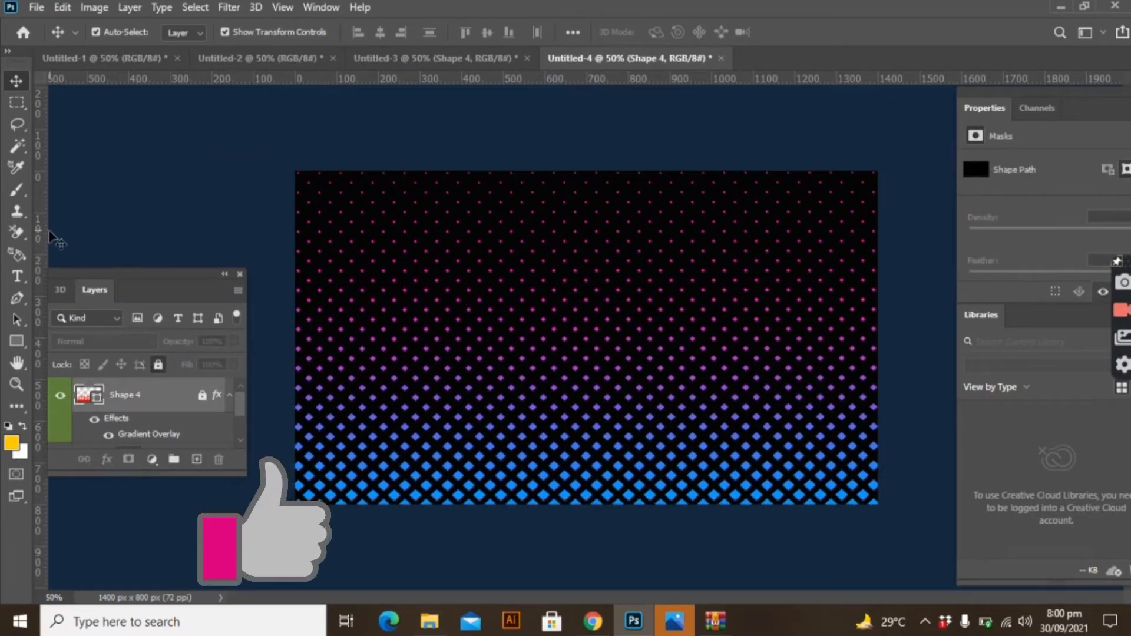
pyautogui.rightClick(16, 341)
pyautogui.click(108, 357)
# Step: Draw a tall black rounded rectangle at the card's upper left and stretch it down
pyautogui.moveTo(359, 172); pyautogui.dragTo(520, 380)
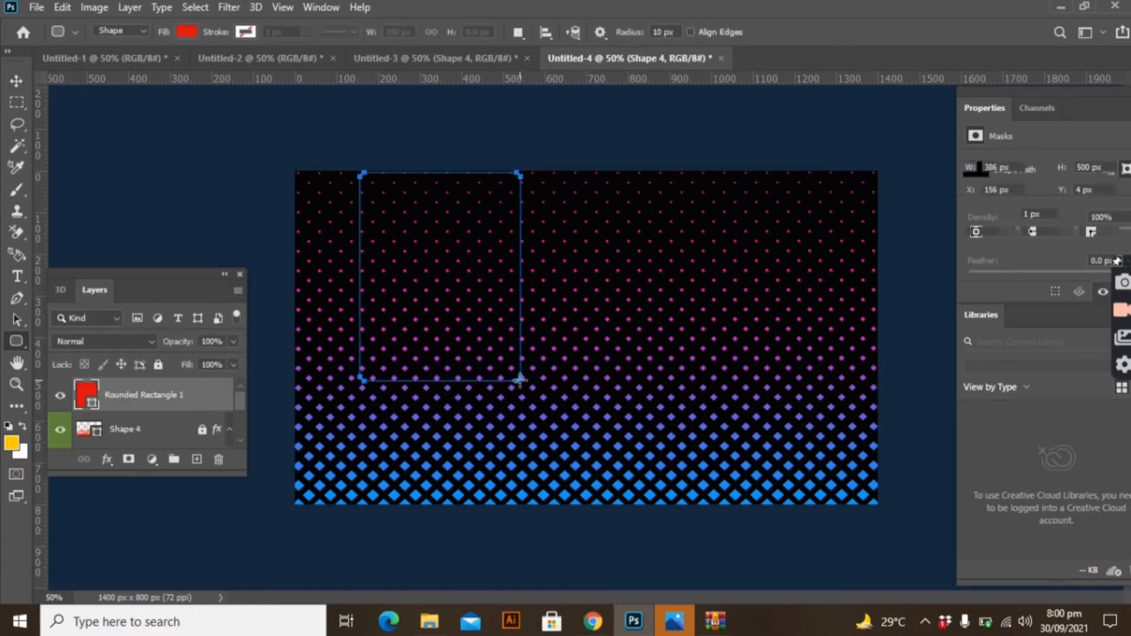
pyautogui.click(245, 33)
pyautogui.click(187, 31)
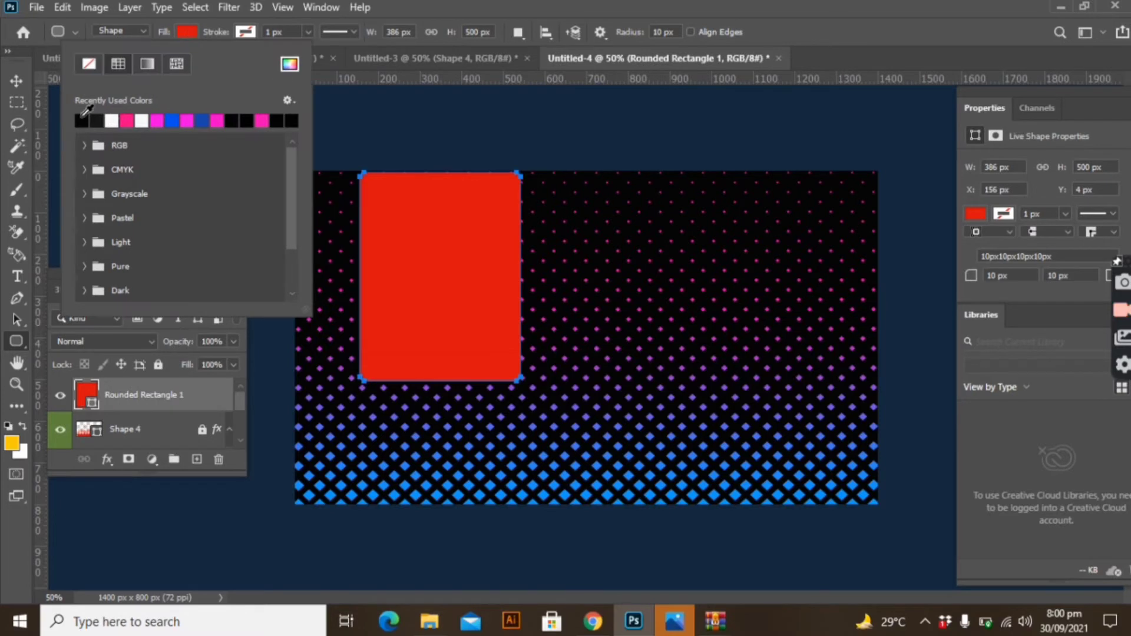
pyautogui.click(82, 121)
pyautogui.click(17, 81)
pyautogui.click(265, 88)
pyautogui.click(448, 312)
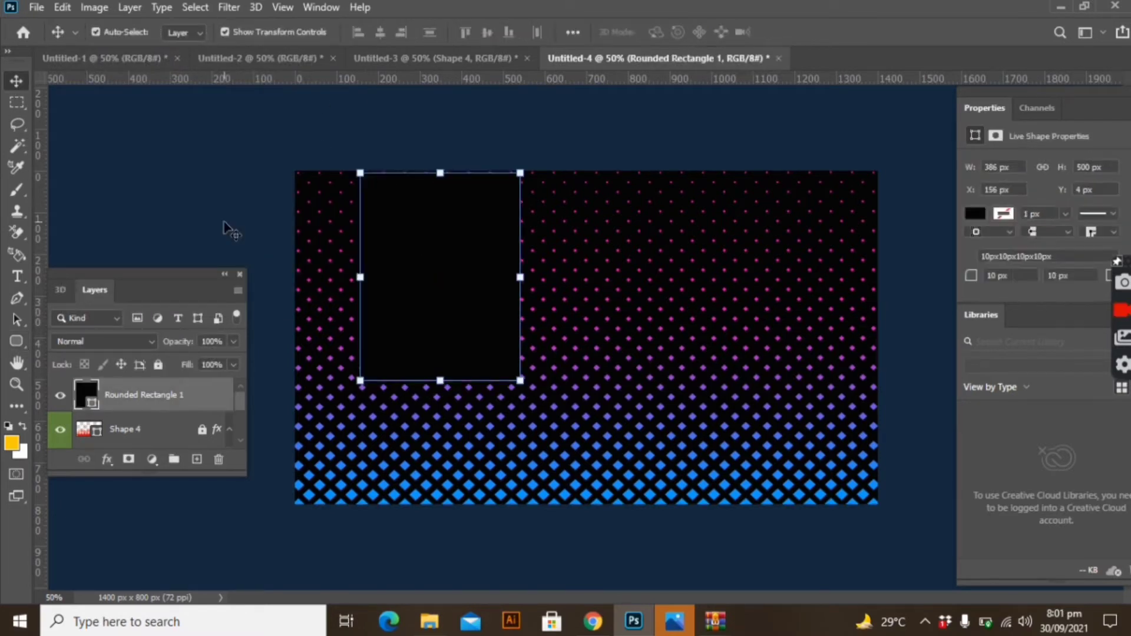
pyautogui.click(224, 227)
pyautogui.click(480, 346)
pyautogui.click(146, 227)
pyautogui.click(434, 284)
pyautogui.moveTo(440, 380); pyautogui.dragTo(442, 409)
pyautogui.click(534, 524)
# Step: Draw a wide rounded bar across the card's bottom with black fill and no stroke
pyautogui.rightClick(20, 346)
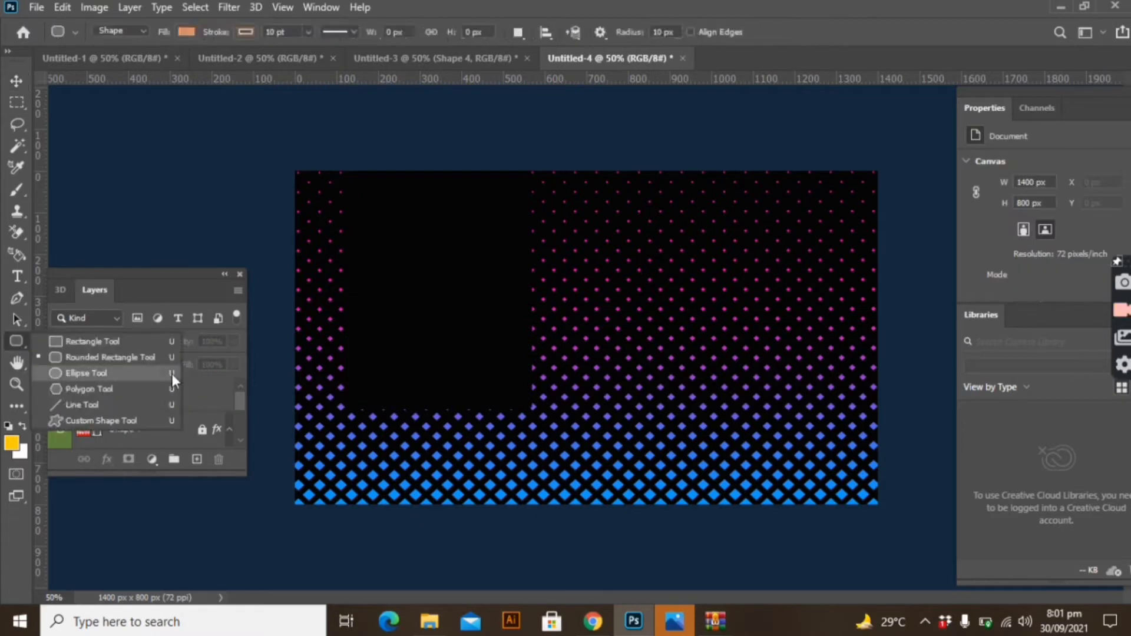
pyautogui.click(139, 360)
pyautogui.moveTo(260, 440); pyautogui.dragTo(904, 534)
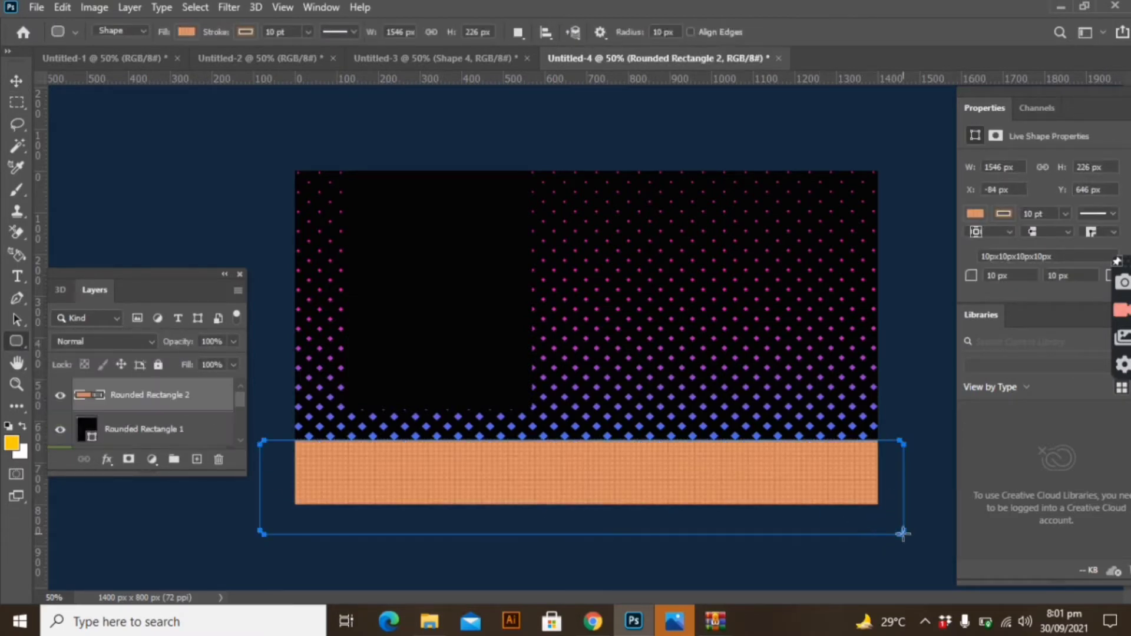
pyautogui.click(247, 32)
pyautogui.click(147, 64)
pyautogui.click(186, 32)
pyautogui.click(289, 64)
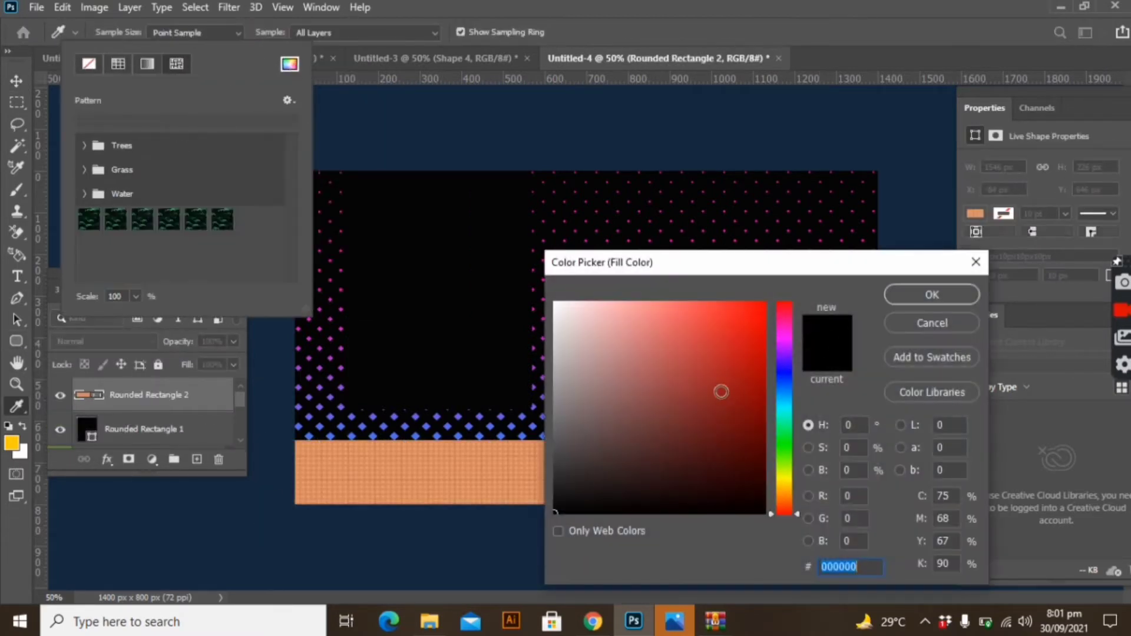
pyautogui.click(936, 296)
pyautogui.press('v')
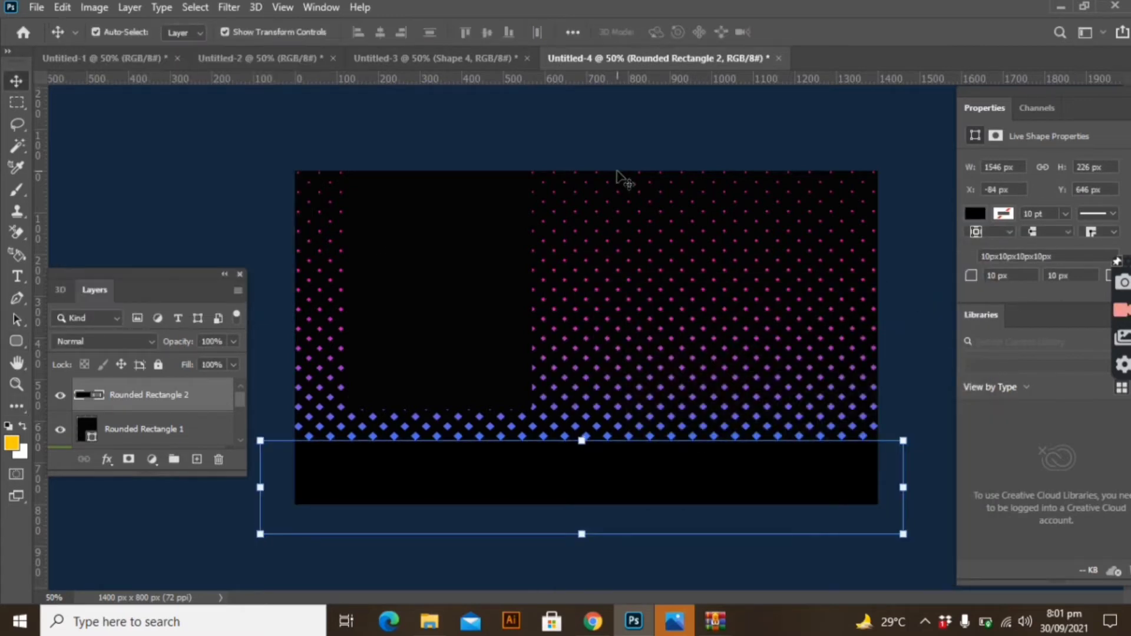
pyautogui.click(487, 321)
# Step: Give the tall rectangle a pink drop shadow
pyautogui.doubleClick(216, 436)
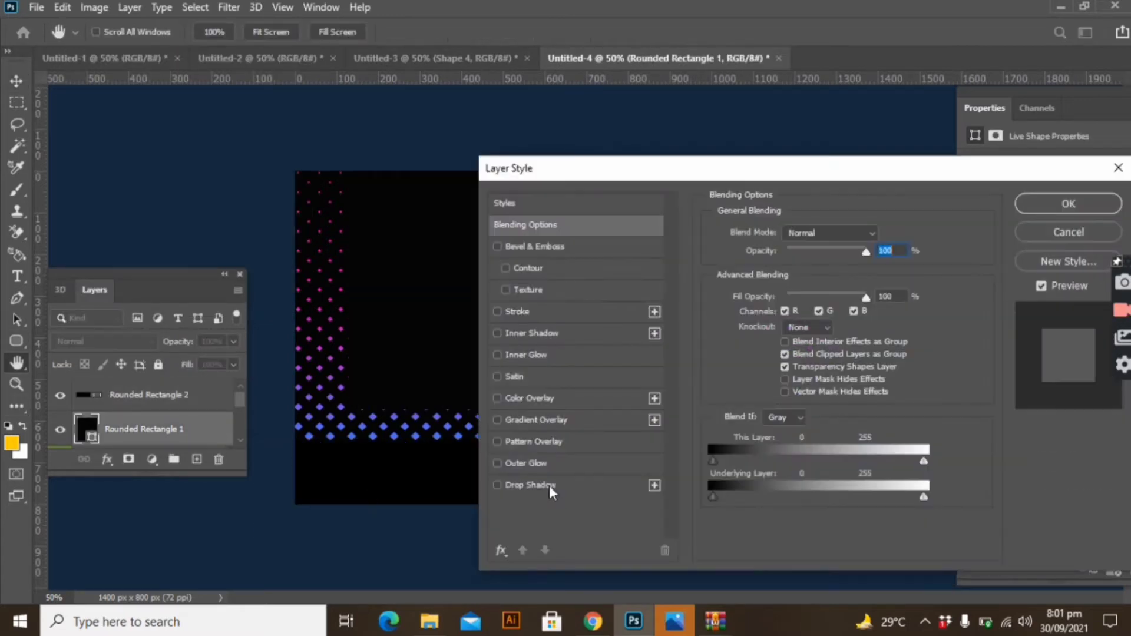
pyautogui.click(545, 471)
pyautogui.moveTo(773, 162)
pyautogui.mouseDown()
pyautogui.moveTo(991, 161)
pyautogui.moveTo(733, 168)
pyautogui.mouseUp()
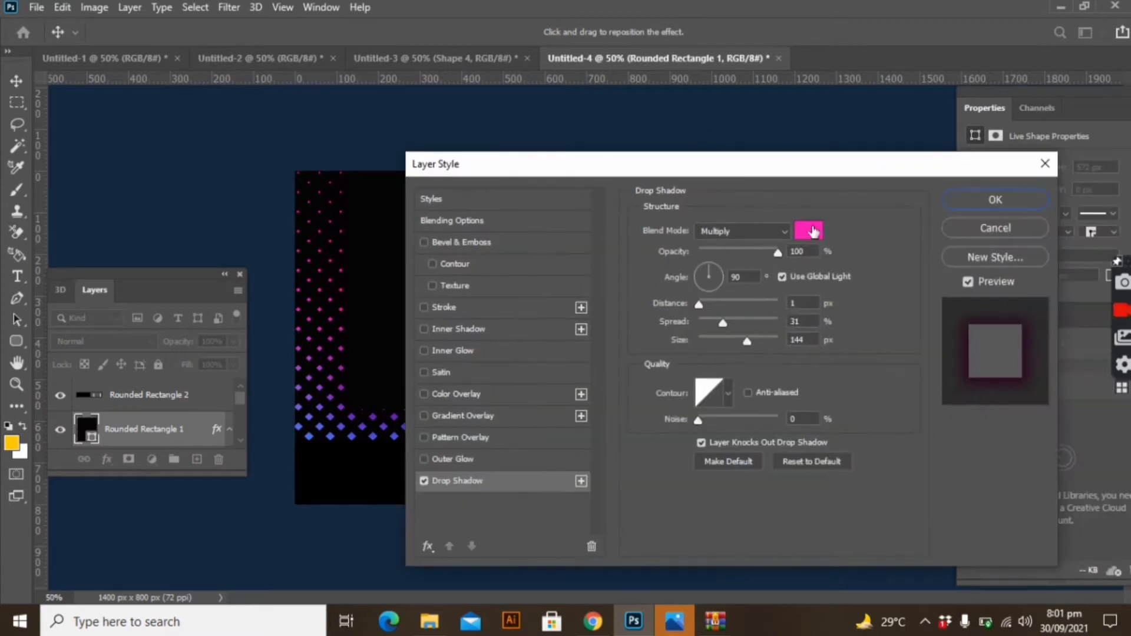
pyautogui.click(994, 203)
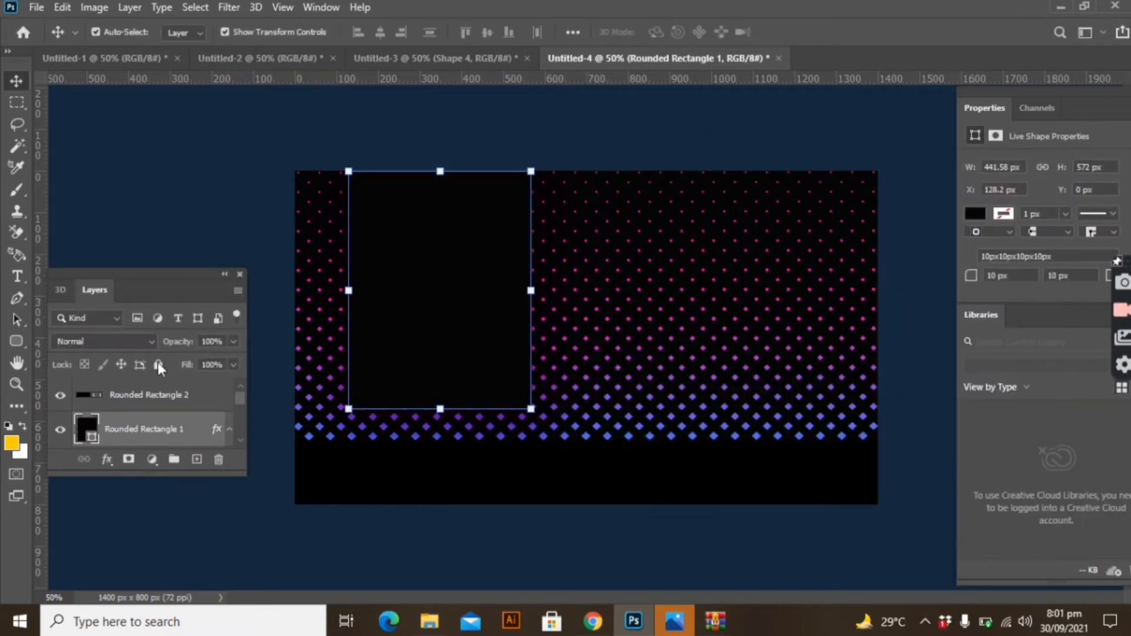
# Step: Lock the bottom bar layer and return to the Untitled-3 card
pyautogui.click(485, 343)
pyautogui.click(493, 479)
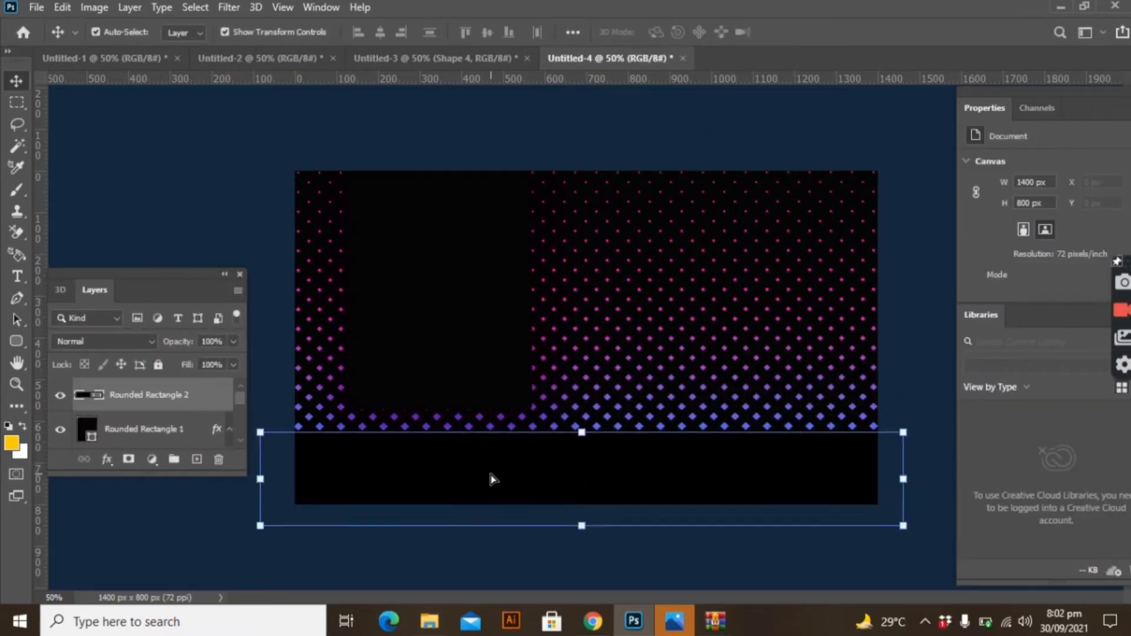
pyautogui.click(202, 428)
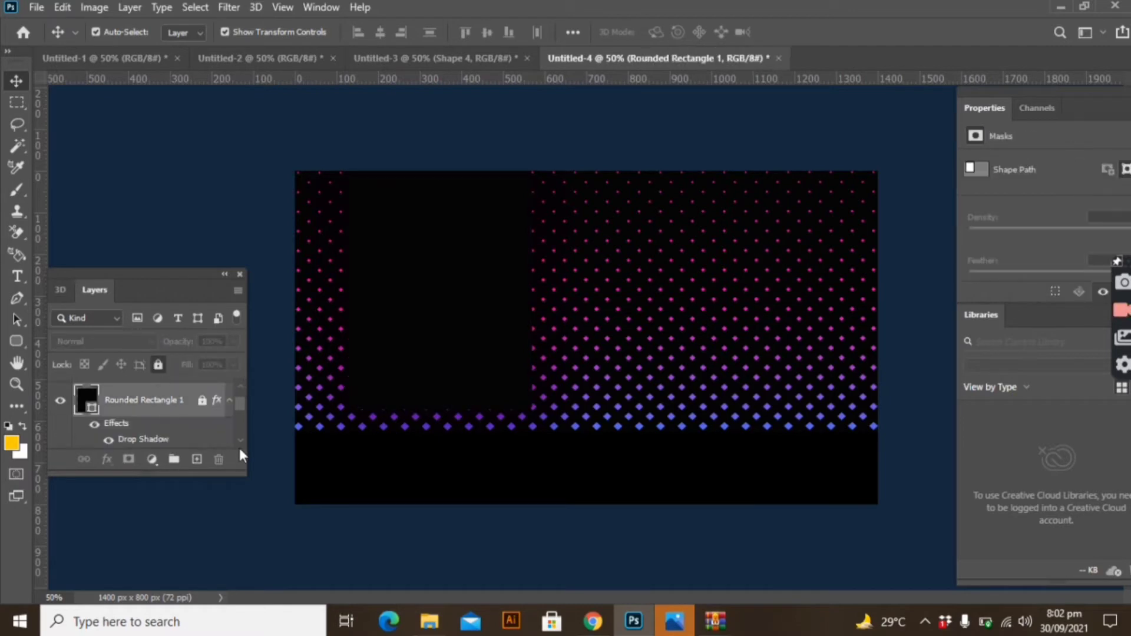
pyautogui.click(239, 386)
pyautogui.click(147, 395)
pyautogui.click(158, 365)
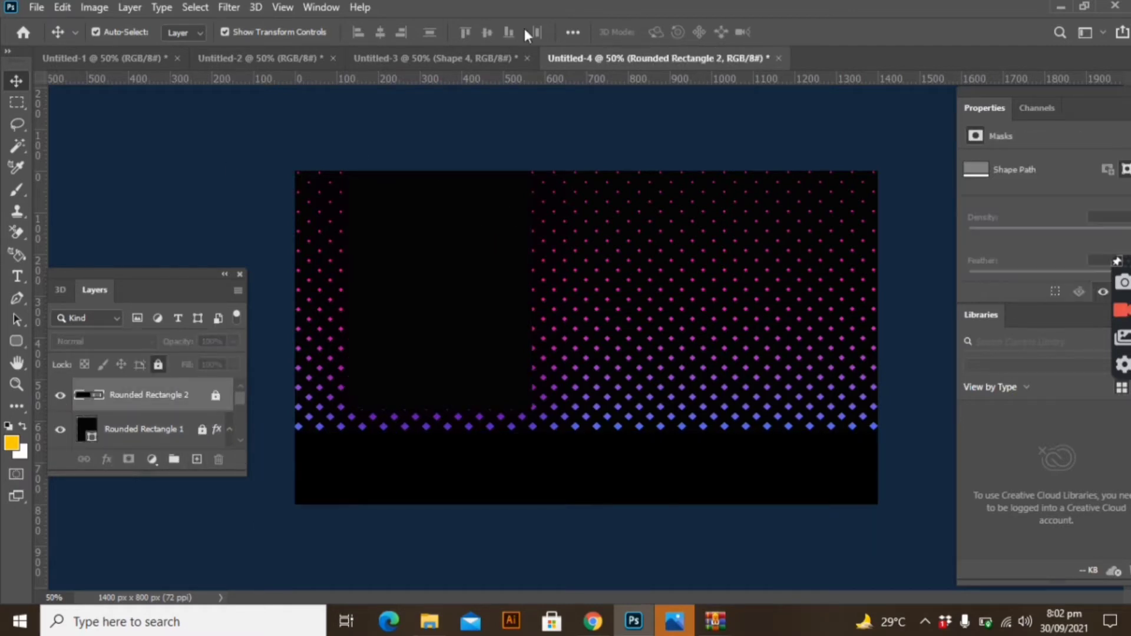
pyautogui.click(412, 57)
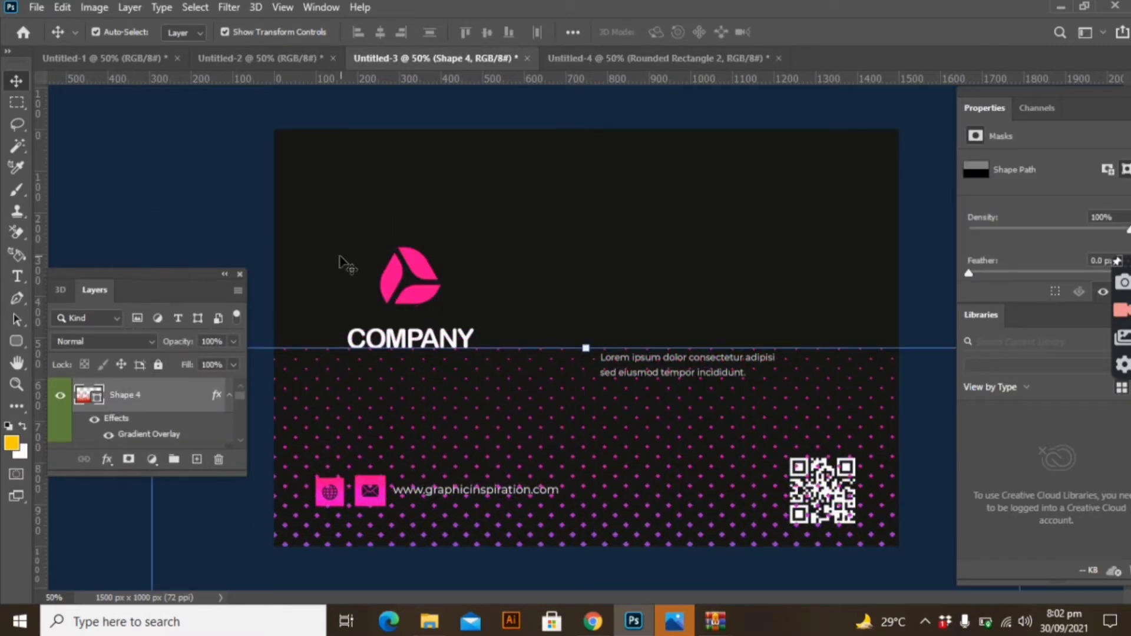
# Step: Copy the pink logo and COMPANY text into Untitled-4, scale them, and centre them on the tall panel
pyautogui.click(454, 353)
pyautogui.moveTo(277, 184); pyautogui.dragTo(482, 337)
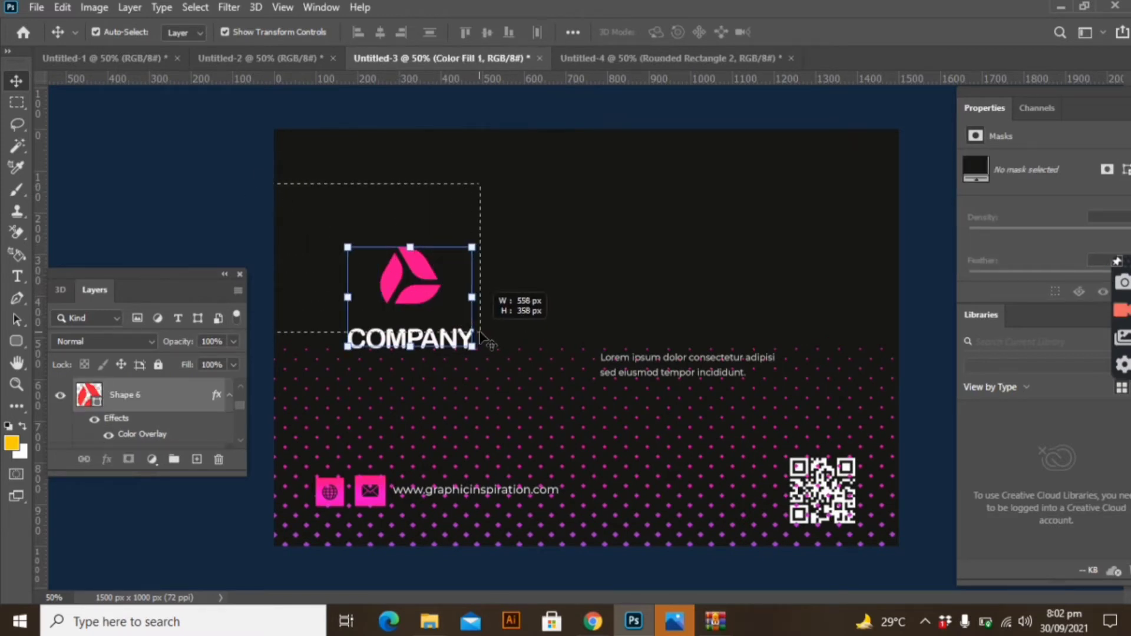
pyautogui.moveTo(424, 298); pyautogui.dragTo(487, 277)
pyautogui.hotkey('ctrl', 't')
pyautogui.moveTo(430, 349); pyautogui.dragTo(431, 361)
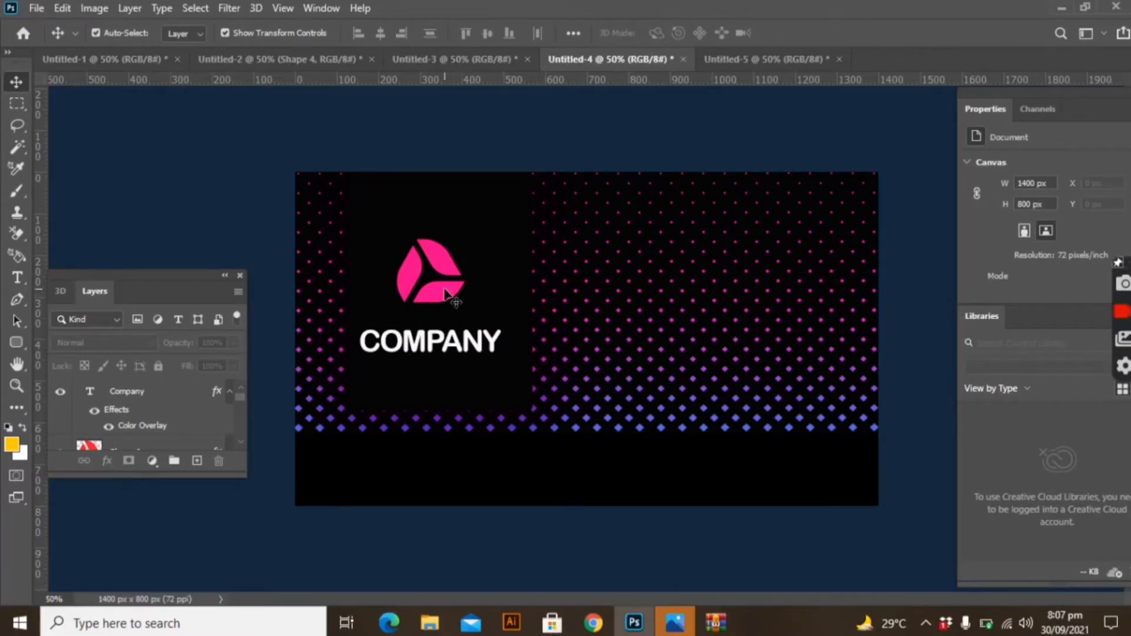
pyautogui.moveTo(446, 292); pyautogui.dragTo(453, 285)
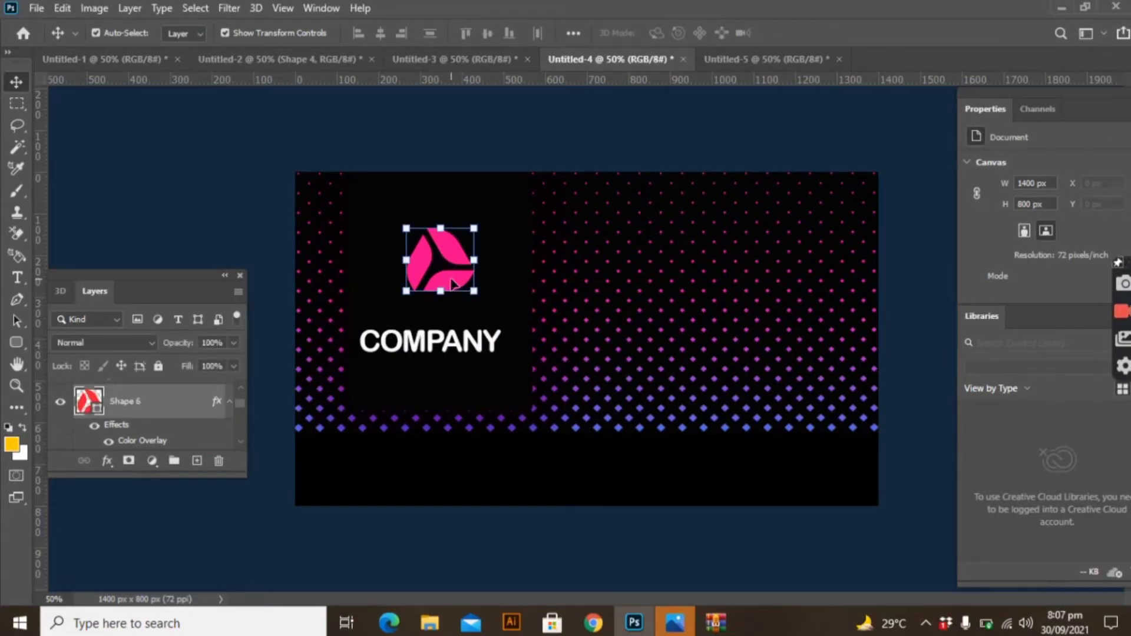
pyautogui.moveTo(436, 341); pyautogui.dragTo(446, 325)
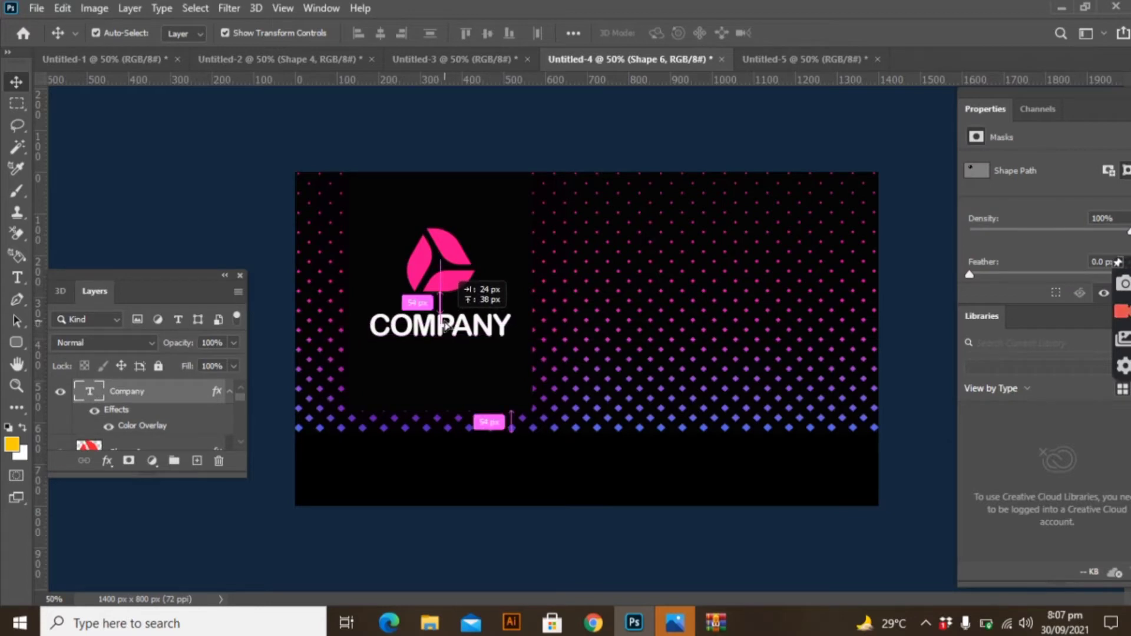
pyautogui.click(253, 162)
# Step: In Untitled-5, add a solid colour fill layer in near-black 020202
pyautogui.click(759, 54)
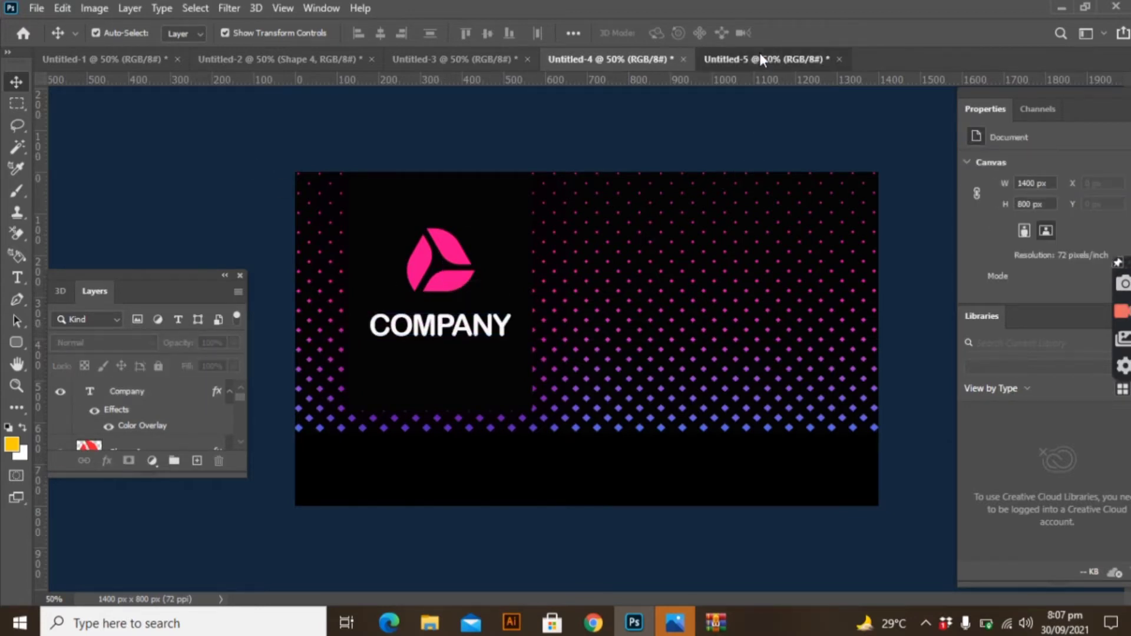
pyautogui.click(152, 463)
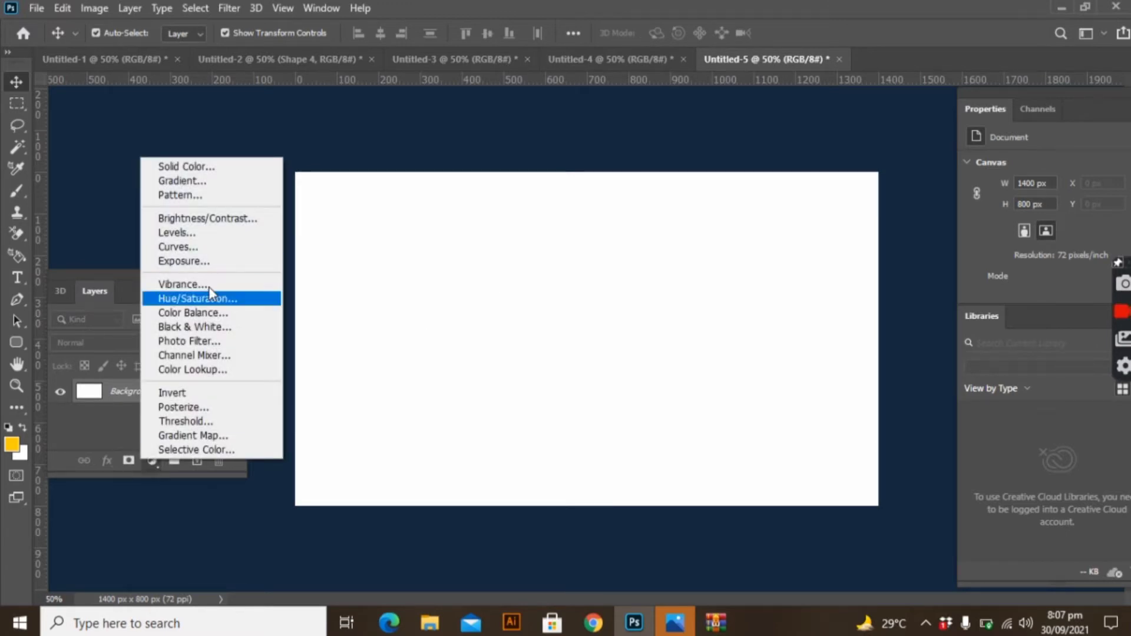
pyautogui.click(213, 168)
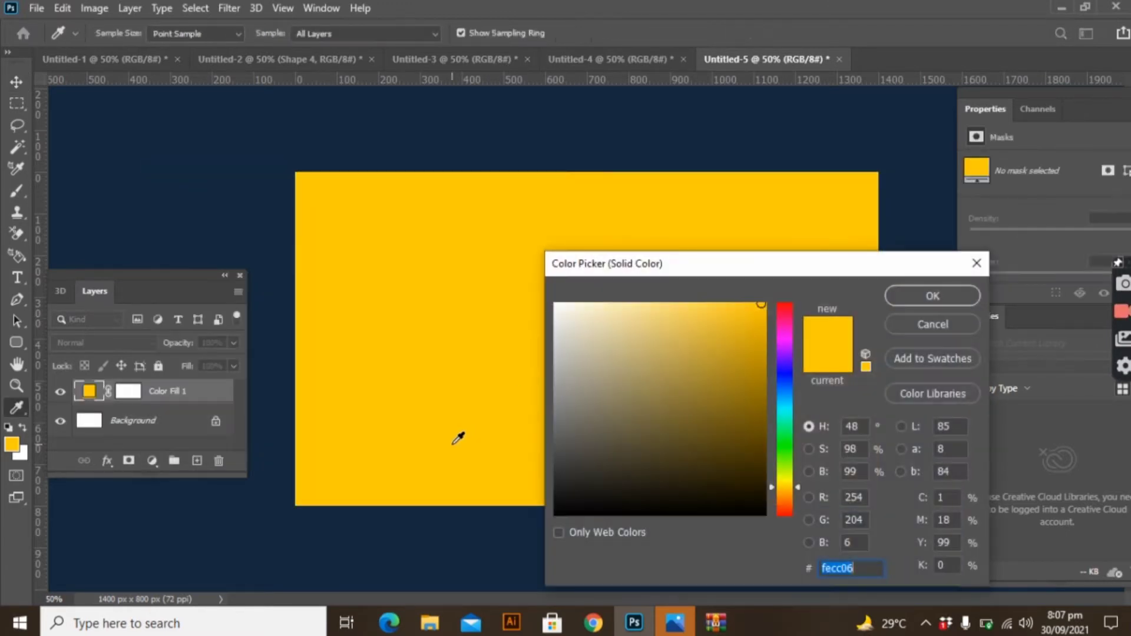
pyautogui.click(555, 514)
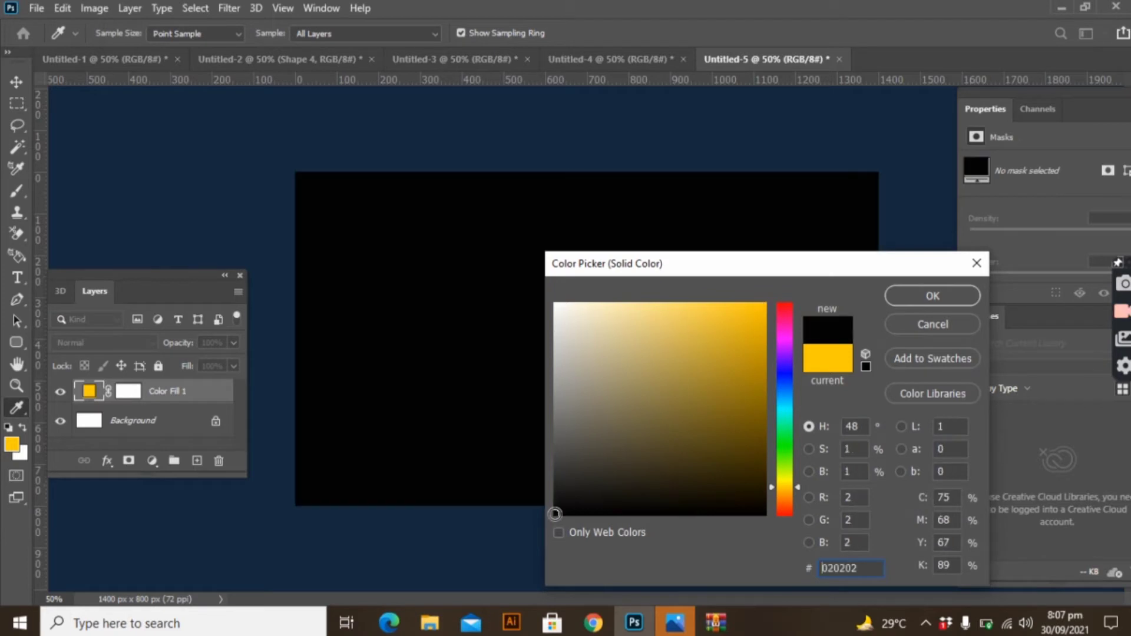
pyautogui.click(945, 291)
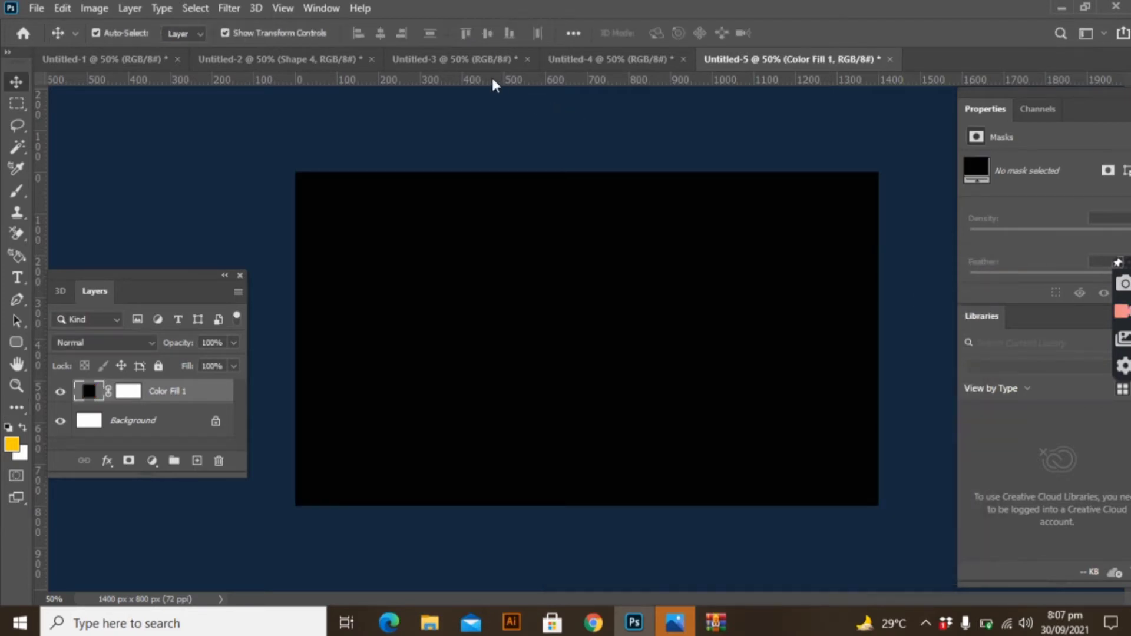
# Step: Bring the halftone dot pattern from Untitled-3 into Untitled-5's top-right corner and lock it
pyautogui.click(467, 62)
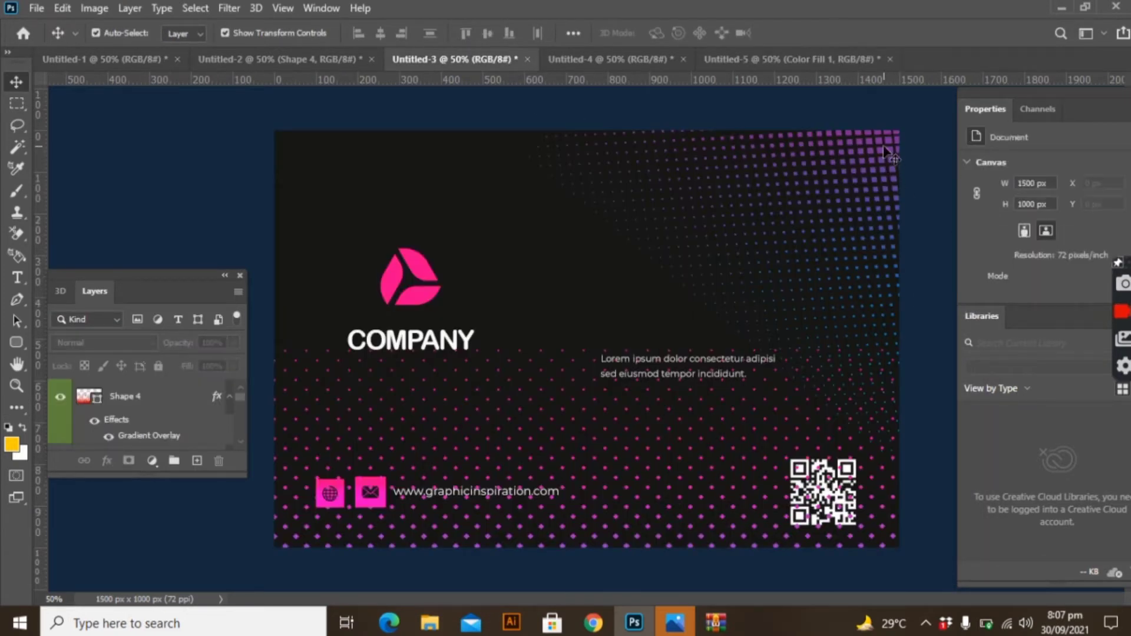
pyautogui.moveTo(882, 150); pyautogui.dragTo(823, 58)
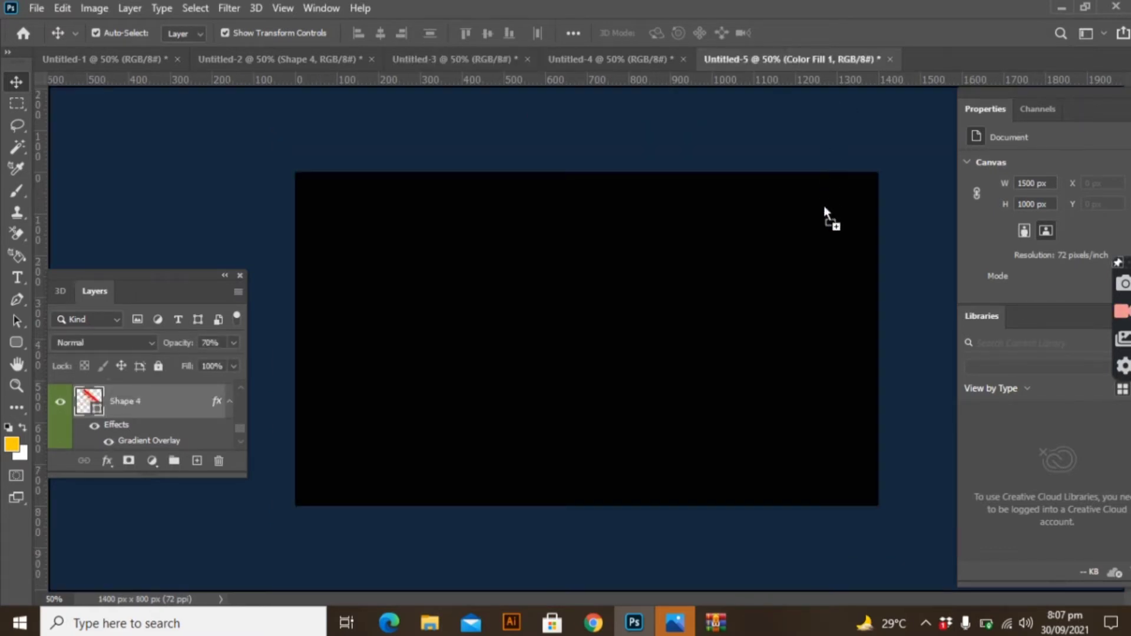
pyautogui.moveTo(823, 54)
pyautogui.mouseDown()
pyautogui.moveTo(818, 289)
pyautogui.moveTo(808, 185)
pyautogui.moveTo(787, 222)
pyautogui.mouseUp()
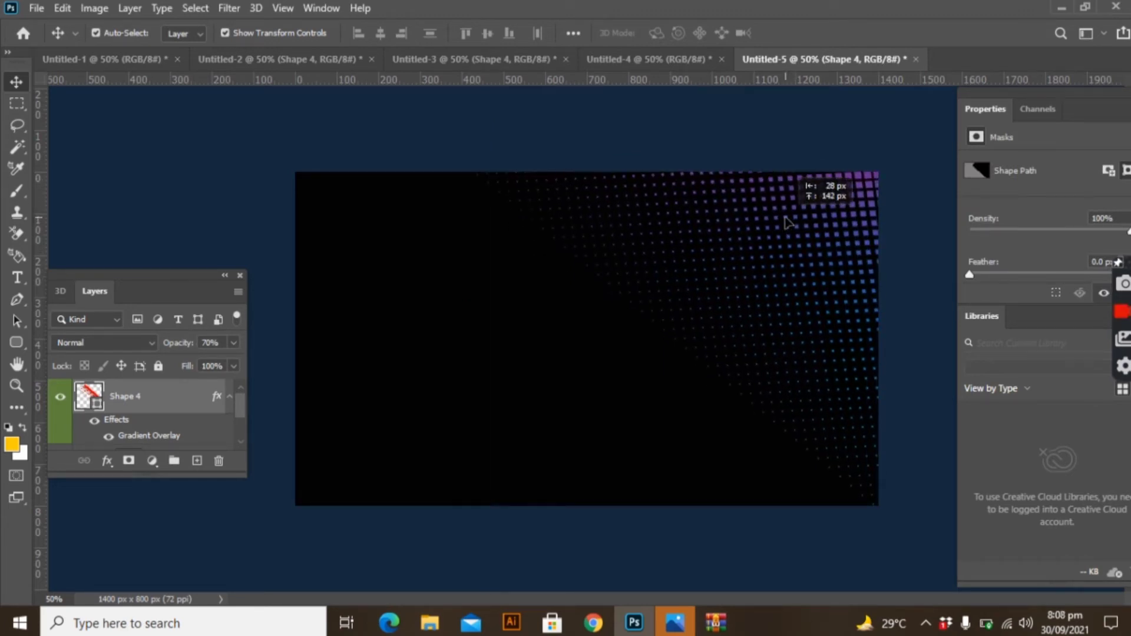
pyautogui.moveTo(788, 222); pyautogui.dragTo(789, 221)
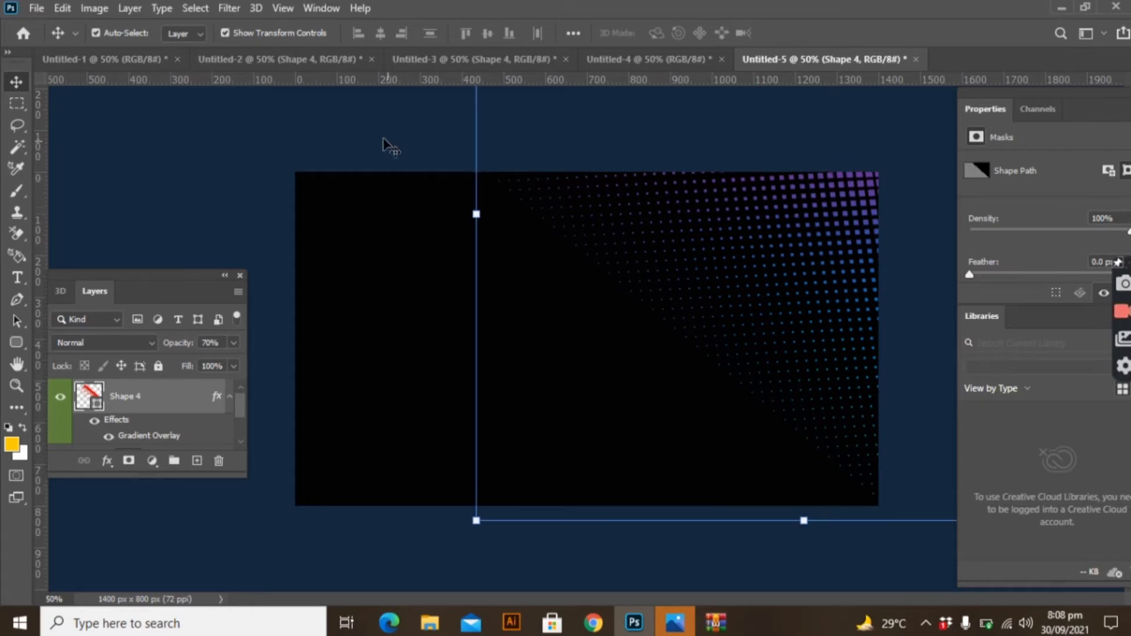
pyautogui.click(384, 145)
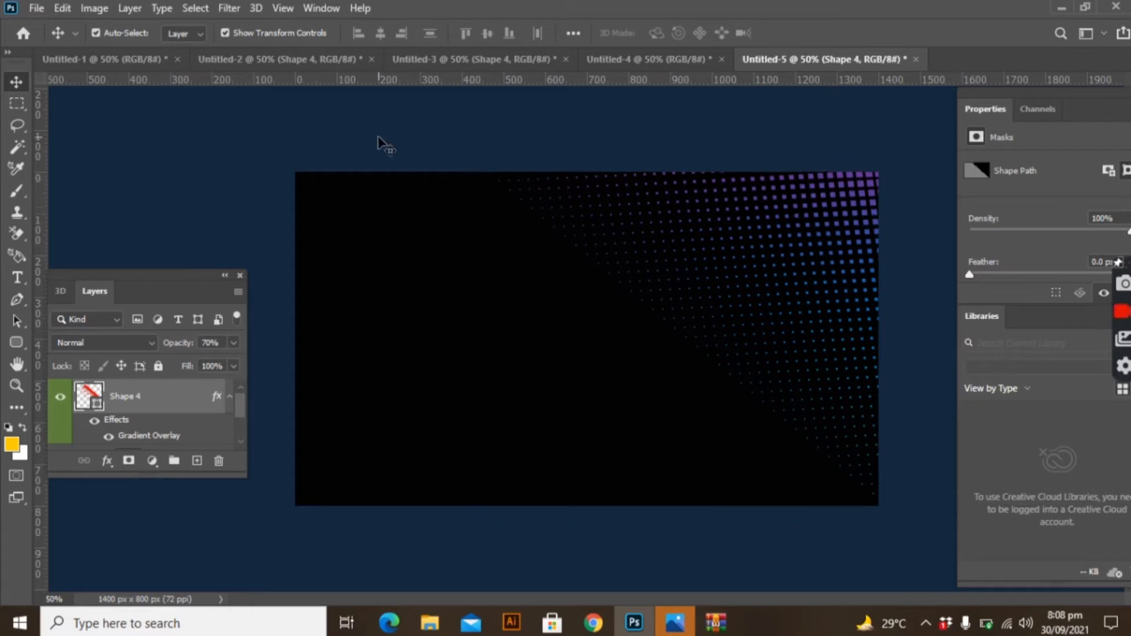
pyautogui.click(191, 404)
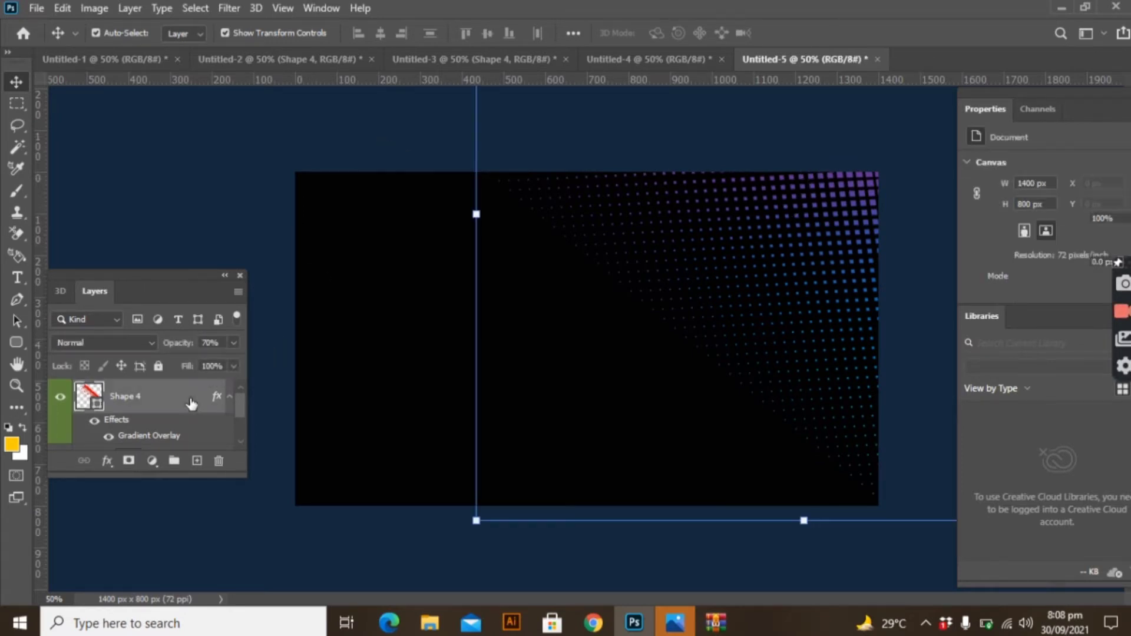
pyautogui.click(157, 371)
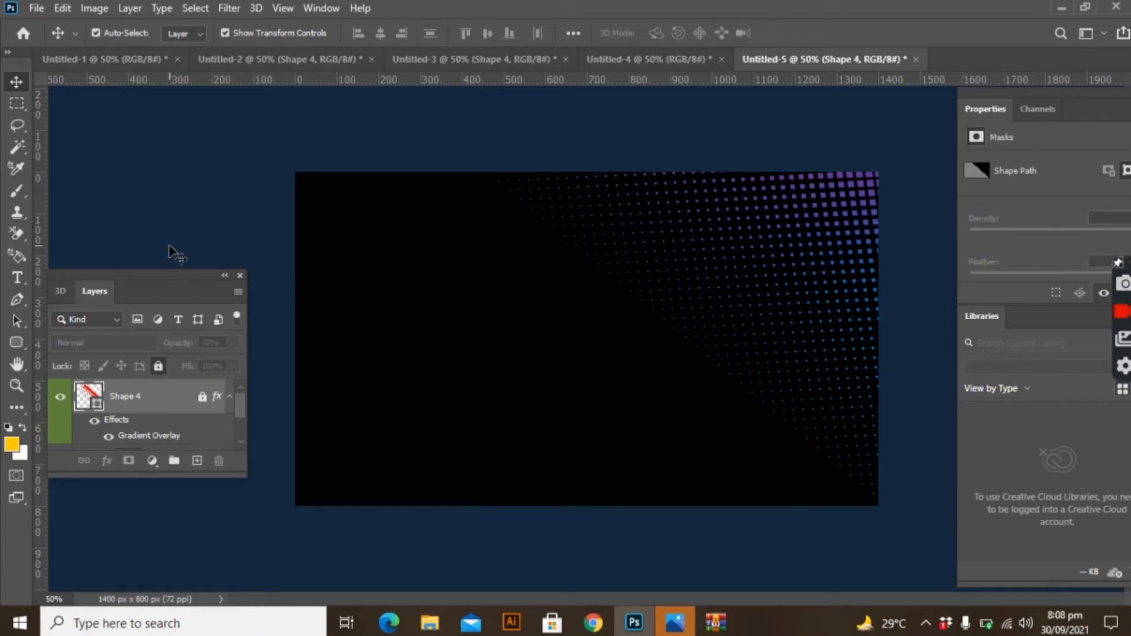
pyautogui.click(172, 249)
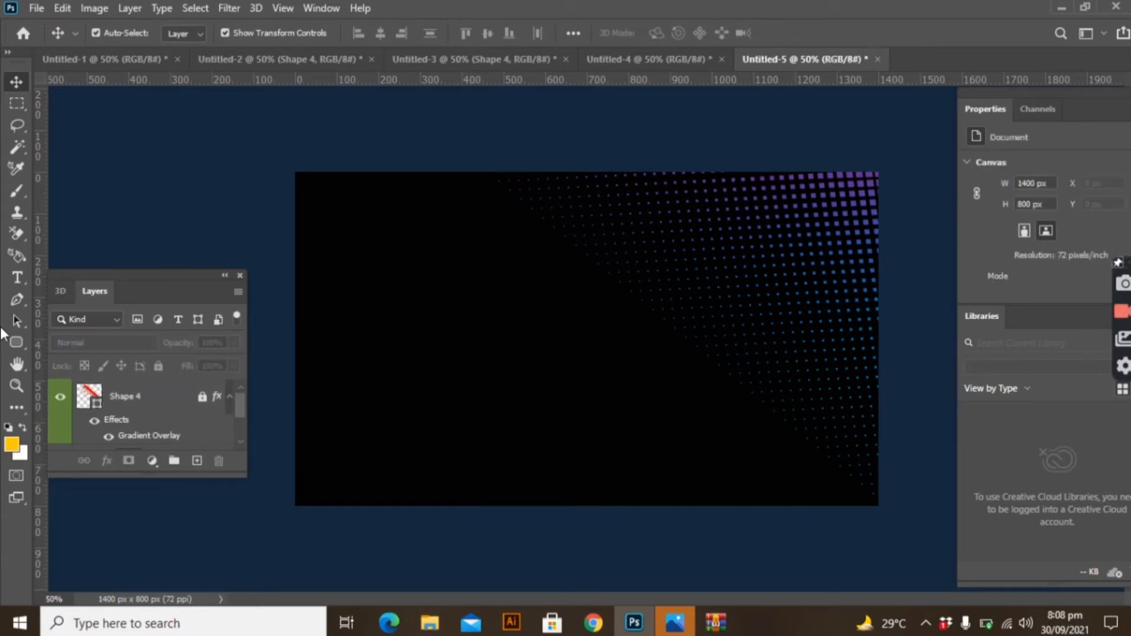
# Step: Add a GRAPHIC text line on the card's left side
pyautogui.click(19, 276)
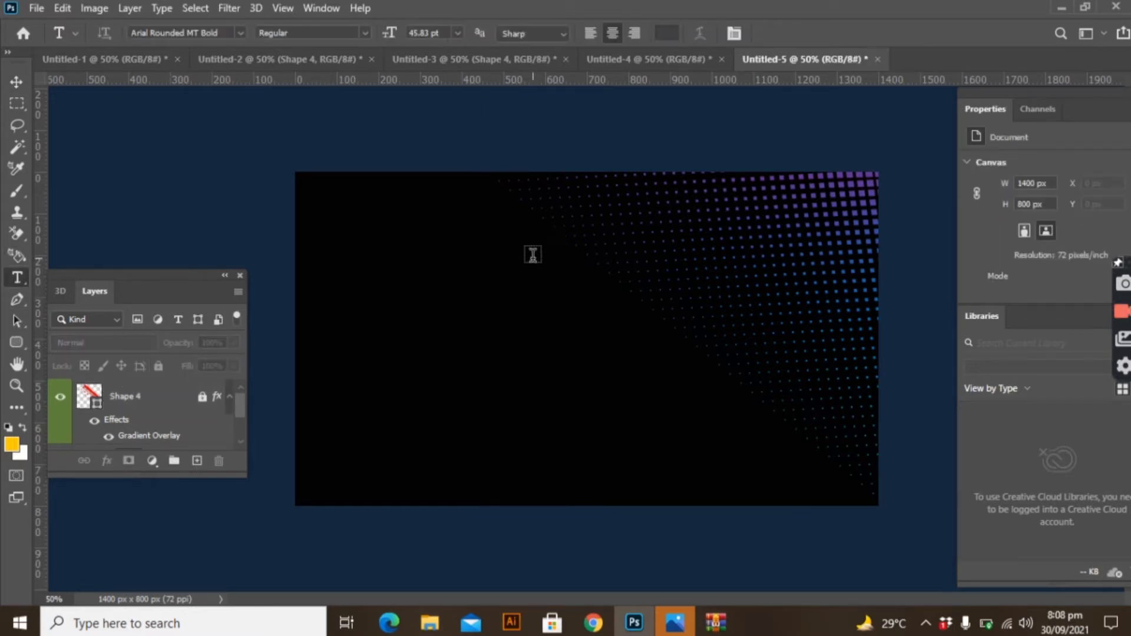
pyautogui.click(395, 269)
pyautogui.press('BackSpace')
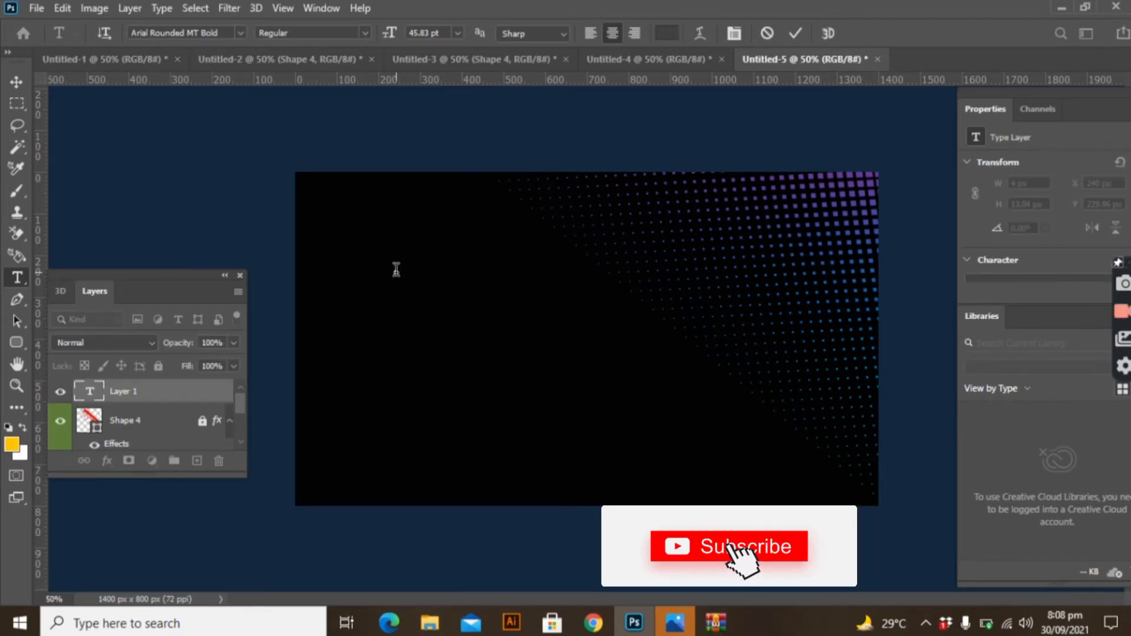
pyautogui.write('GR')
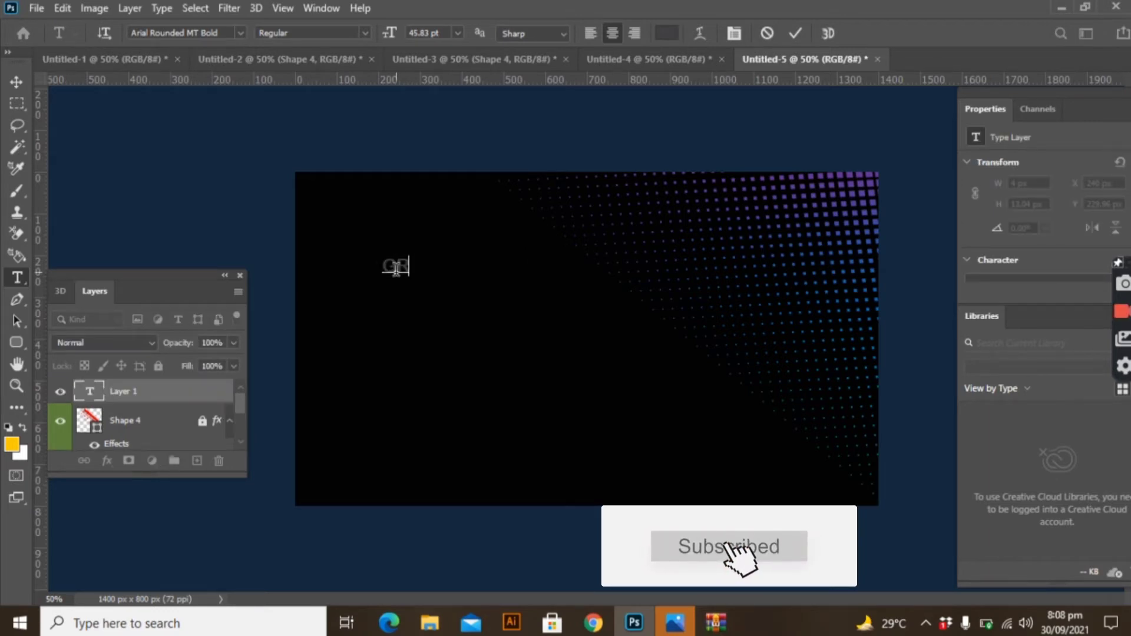
pyautogui.write('APHIC')
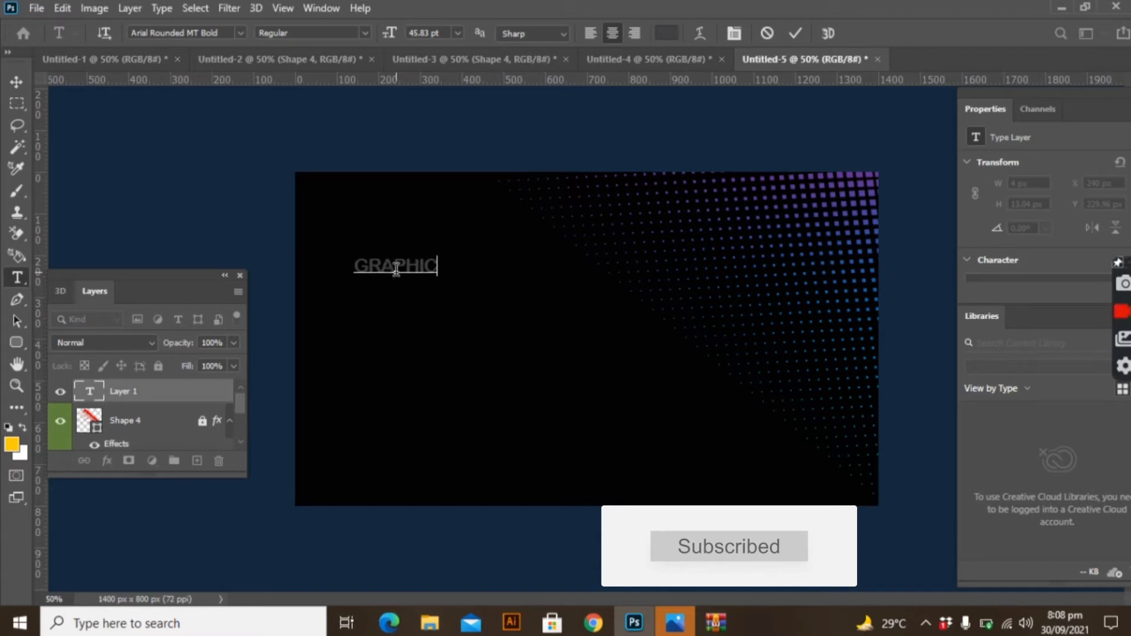
pyautogui.click(16, 82)
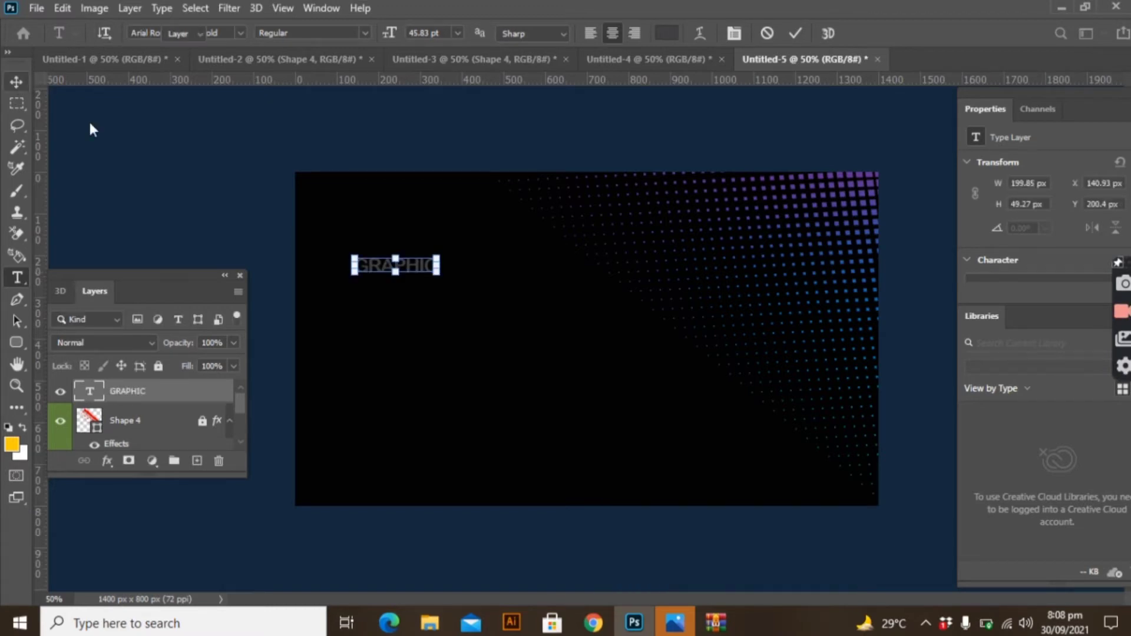
pyautogui.click(144, 166)
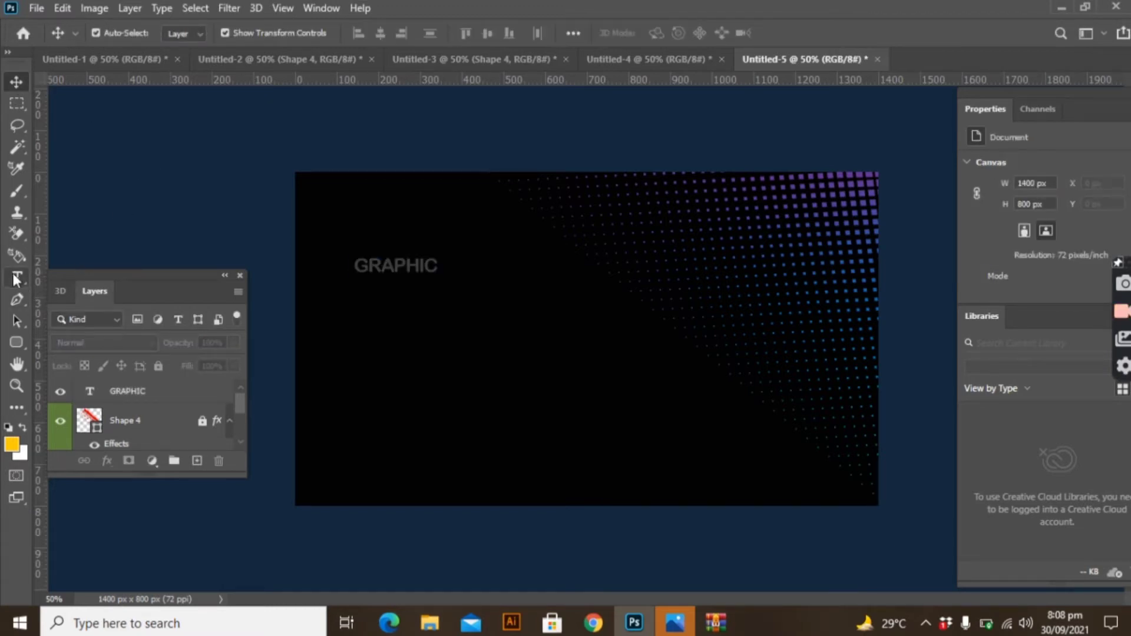
# Step: Add INSPIRATION below GRAPHIC and scale it to about 159%
pyautogui.click(17, 278)
pyautogui.click(402, 358)
pyautogui.write('INSPIRAT')
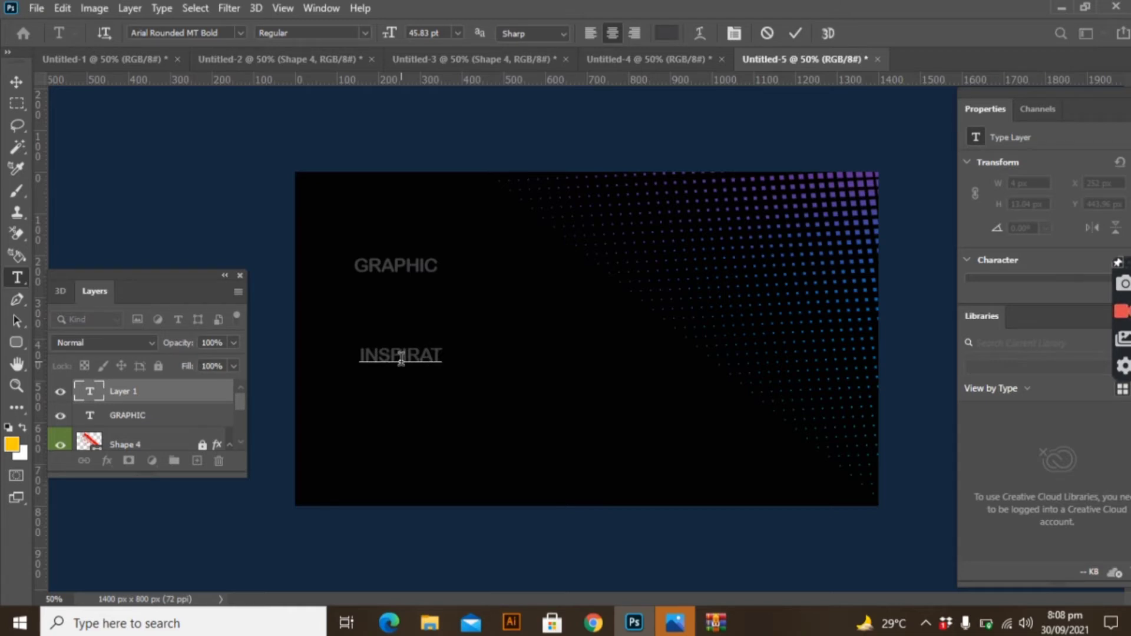
pyautogui.write('IO')
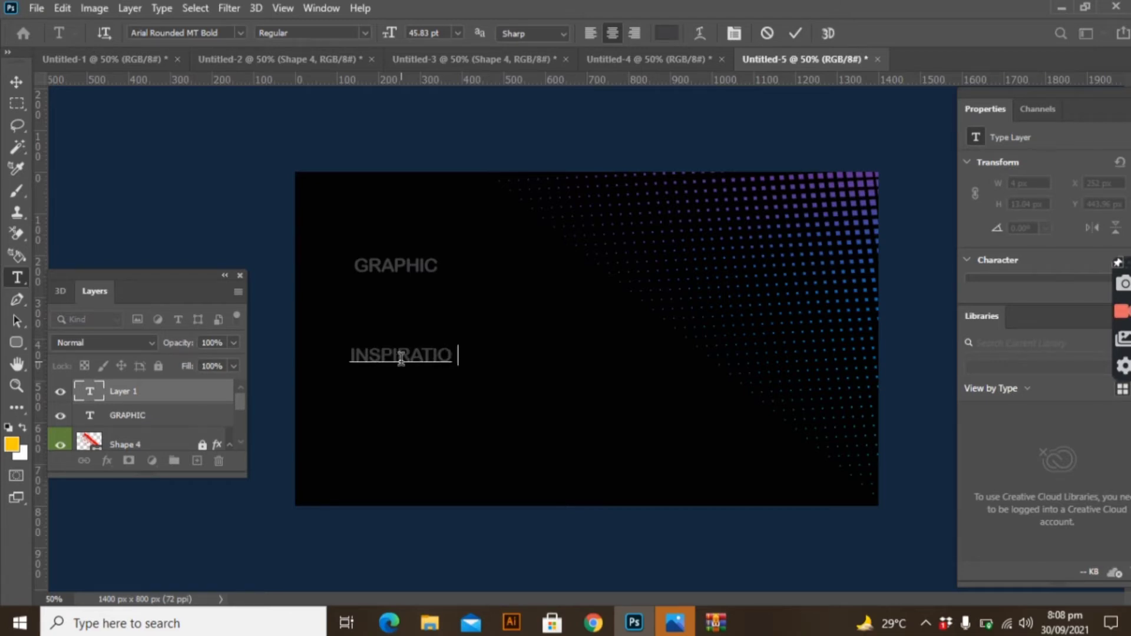
pyautogui.write('N')
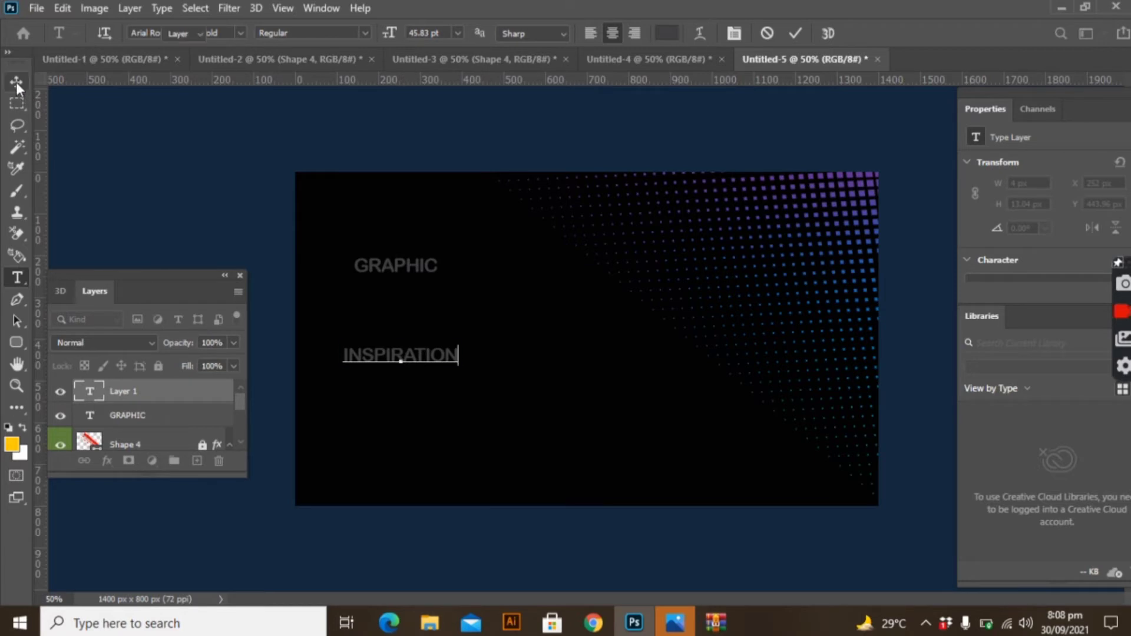
pyautogui.click(16, 82)
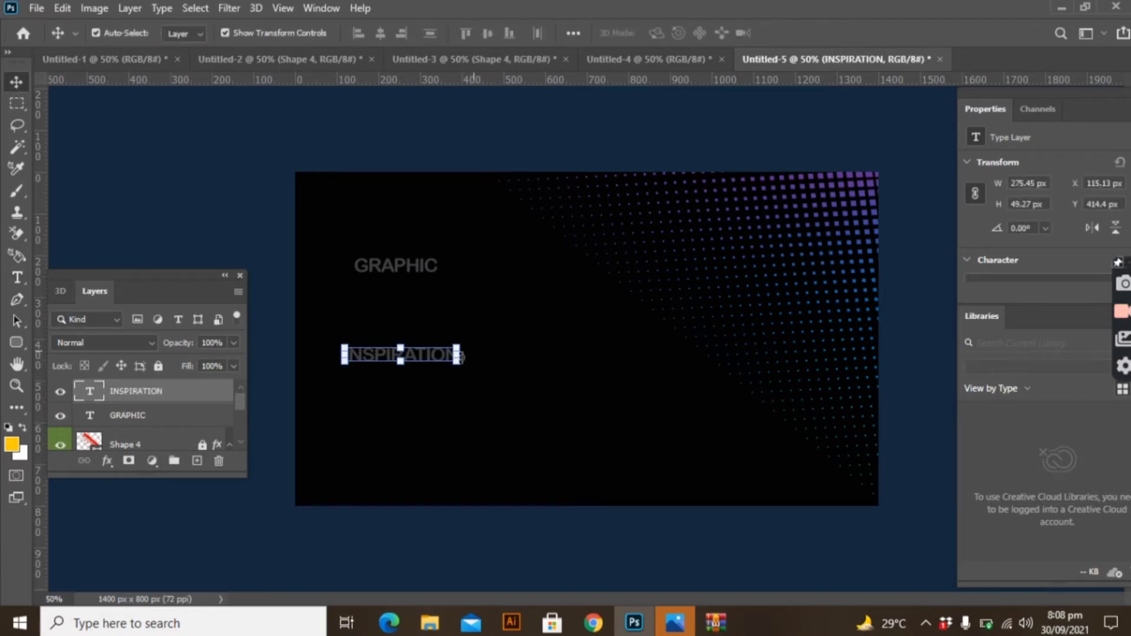
pyautogui.moveTo(457, 361)
pyautogui.mouseDown()
pyautogui.moveTo(525, 377)
pyautogui.moveTo(459, 317)
pyautogui.mouseUp()
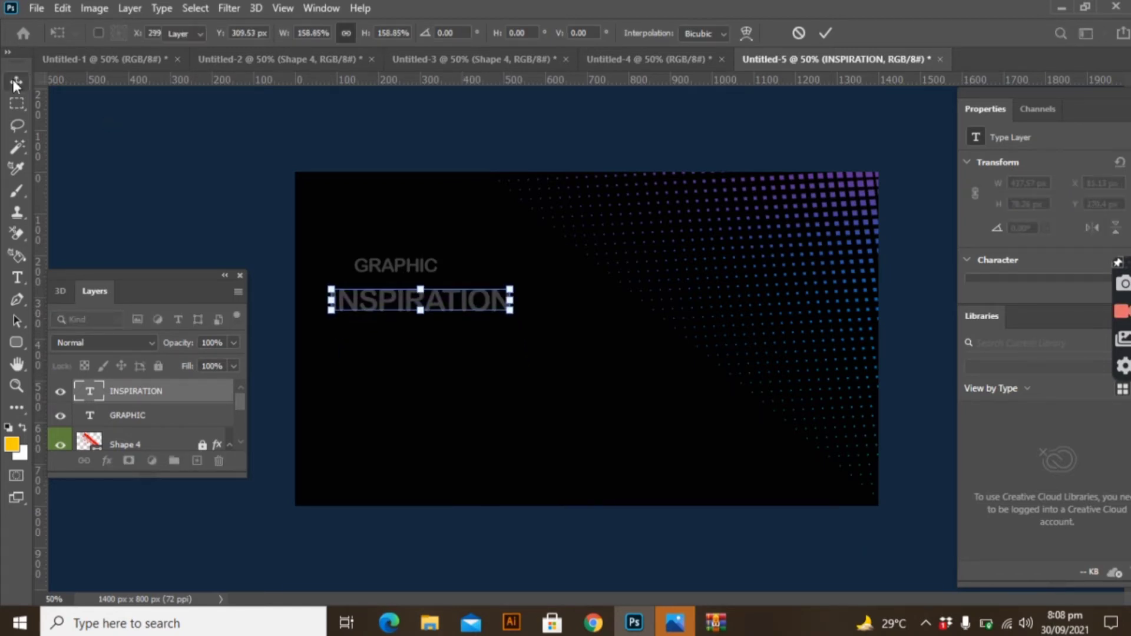
# Step: Enlarge GRAPHIC to about 173% and place it directly above INSPIRATION
pyautogui.press('Return')
pyautogui.click(429, 270)
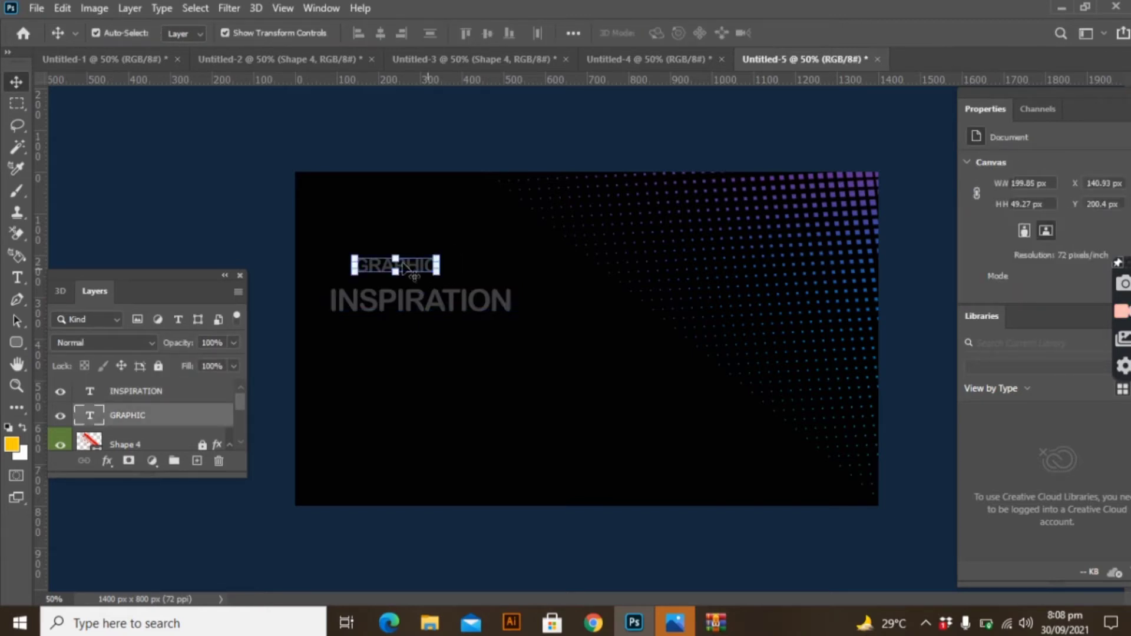
pyautogui.hotkey('ctrl', 't')
pyautogui.moveTo(396, 257); pyautogui.dragTo(402, 241)
pyautogui.press('Return')
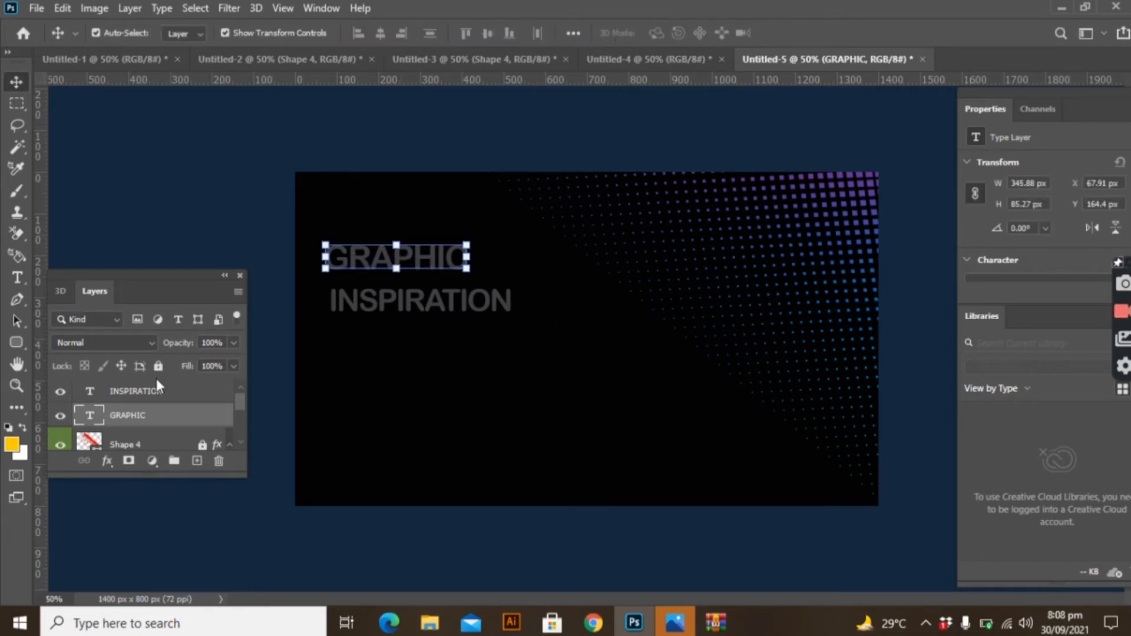
# Step: Add a pink #f80689 colour overlay to GRAPHIC
pyautogui.doubleClick(179, 415)
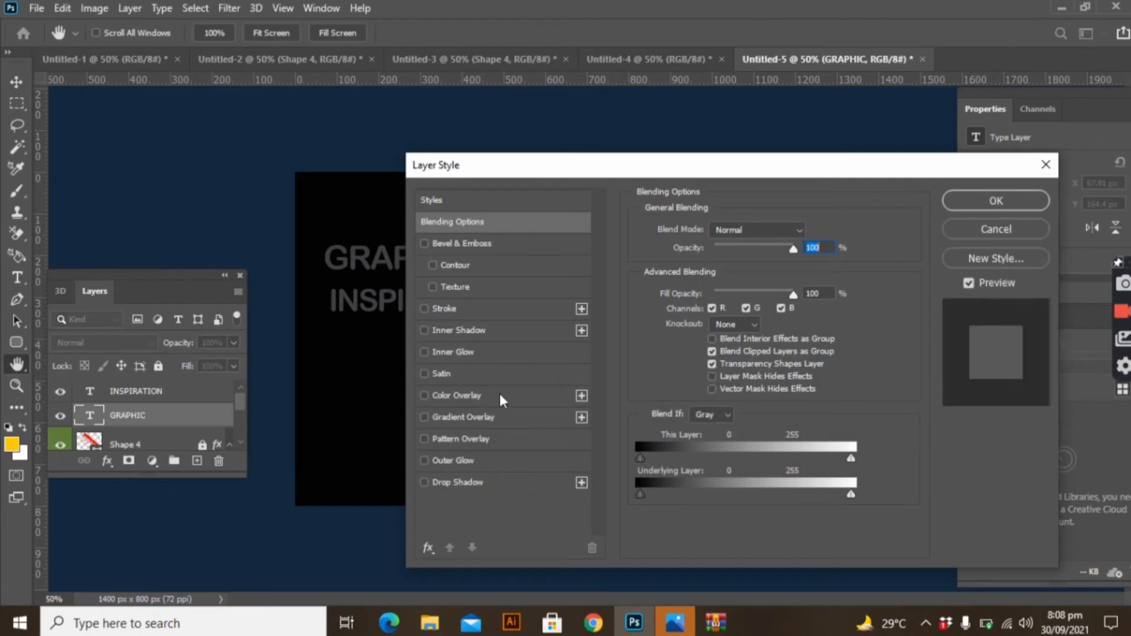
pyautogui.click(471, 396)
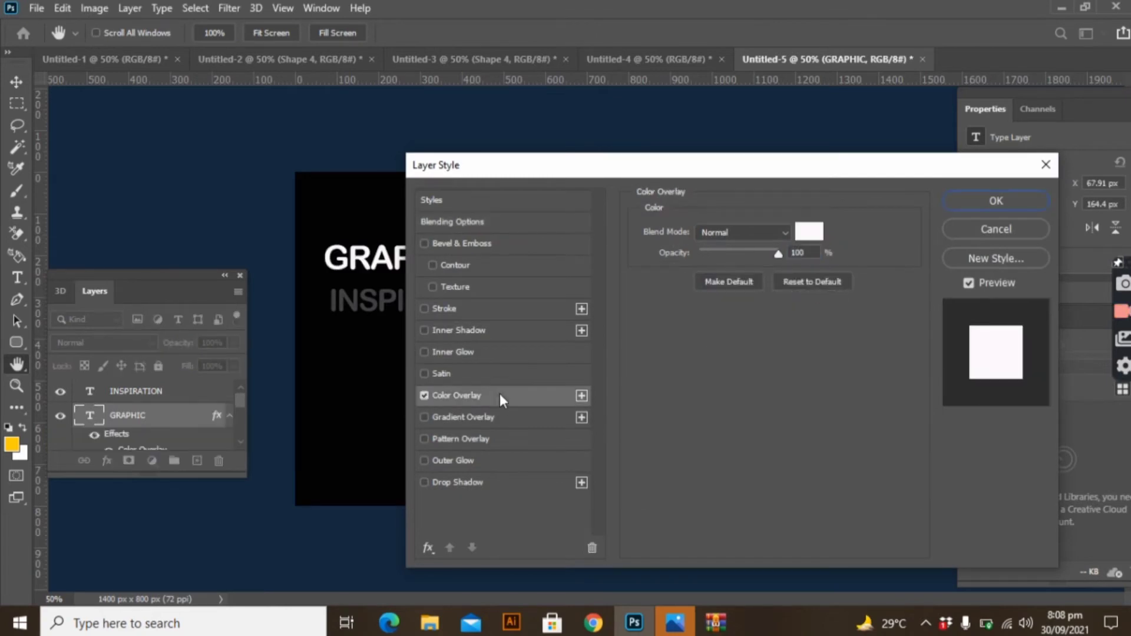
pyautogui.click(813, 234)
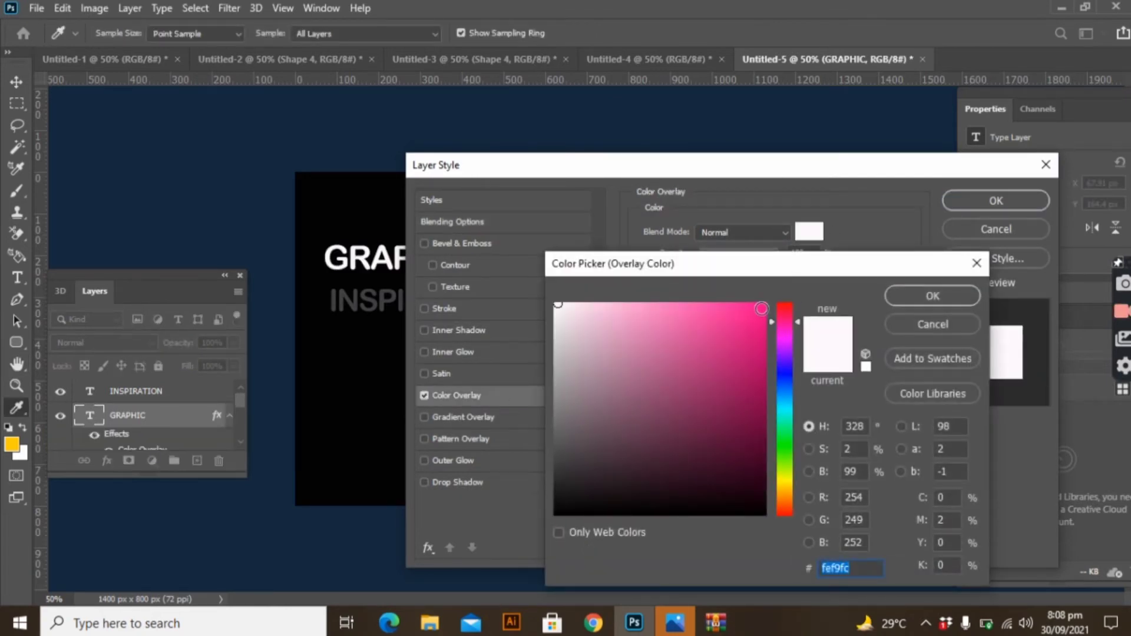
pyautogui.click(761, 308)
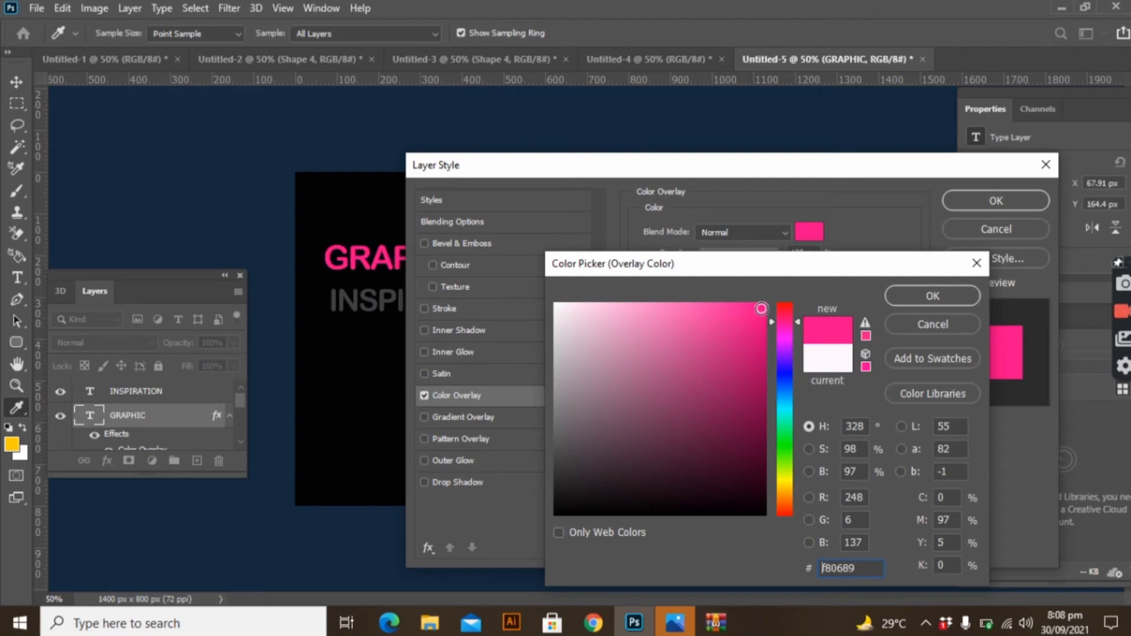
pyautogui.click(934, 296)
pyautogui.click(1000, 203)
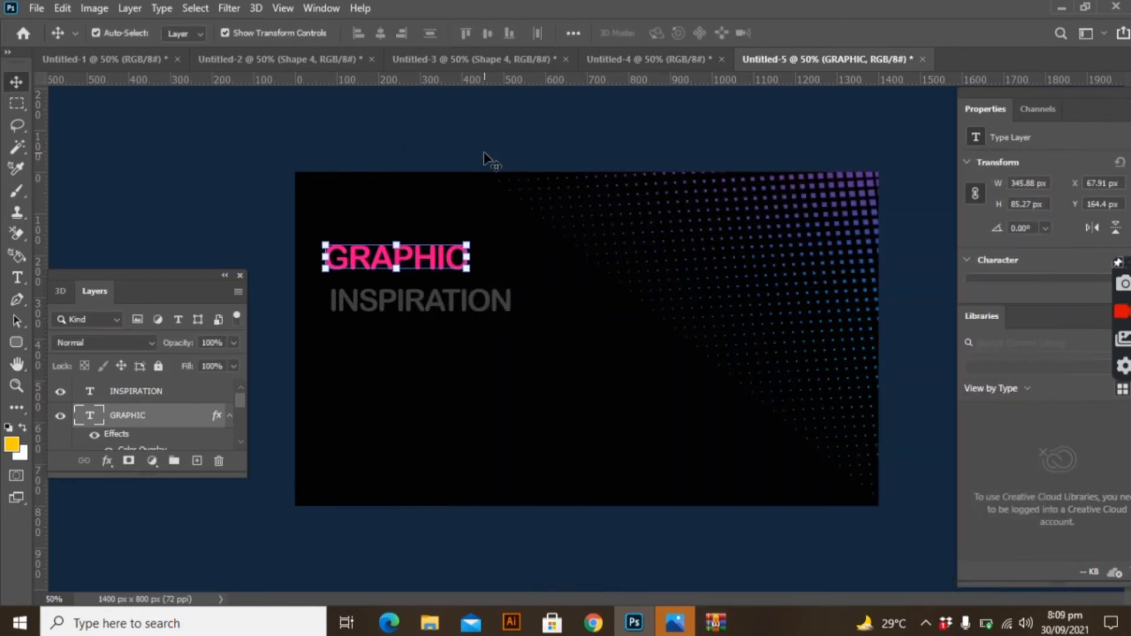
# Step: Add a blue colour overlay to INSPIRATION
pyautogui.moveTo(482, 174); pyautogui.dragTo(448, 345)
pyautogui.click(488, 301)
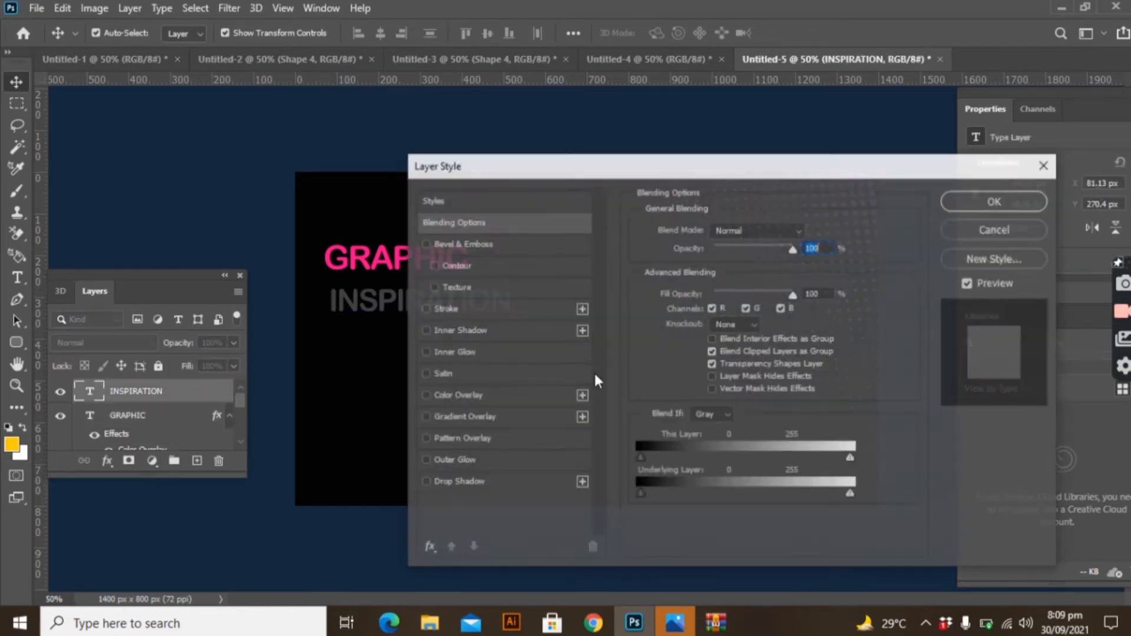
pyautogui.click(497, 397)
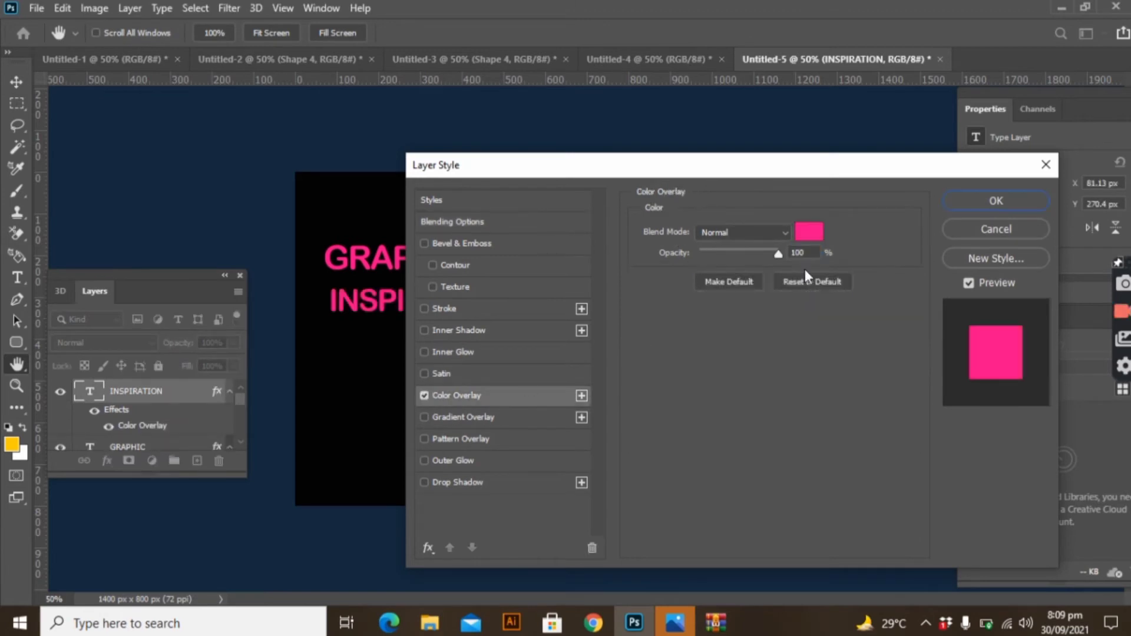
pyautogui.click(816, 231)
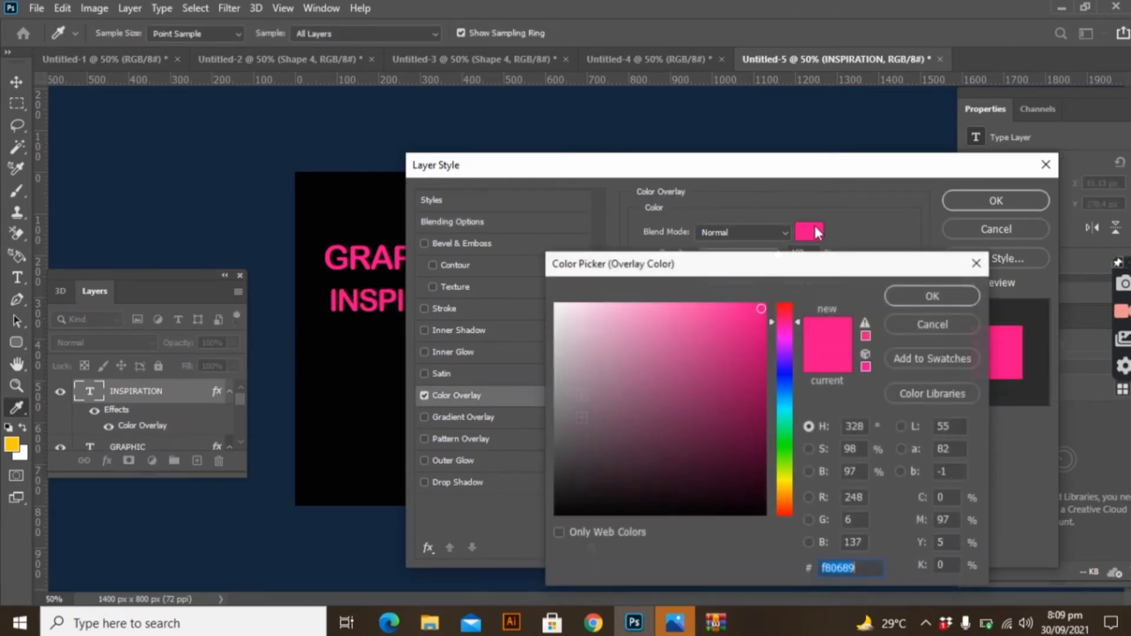
pyautogui.click(785, 390)
pyautogui.press('Return')
pyautogui.press('Return')
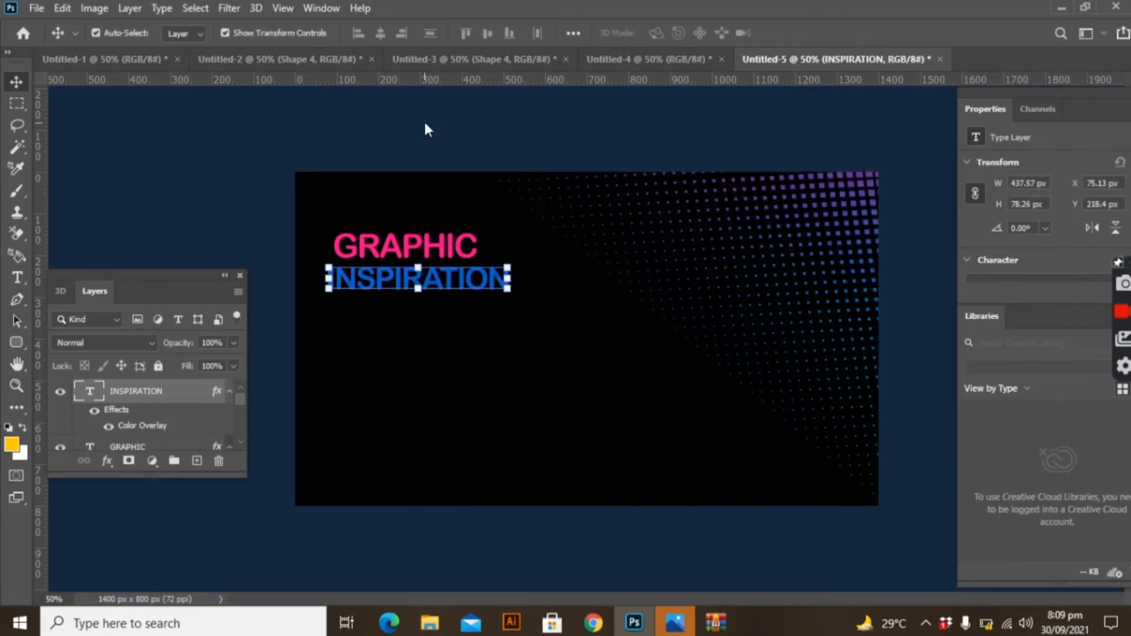
# Step: Centre GRAPHIC above INSPIRATION, leaving a small gap between the lines
pyautogui.moveTo(434, 257); pyautogui.dragTo(444, 306)
pyautogui.click(556, 271)
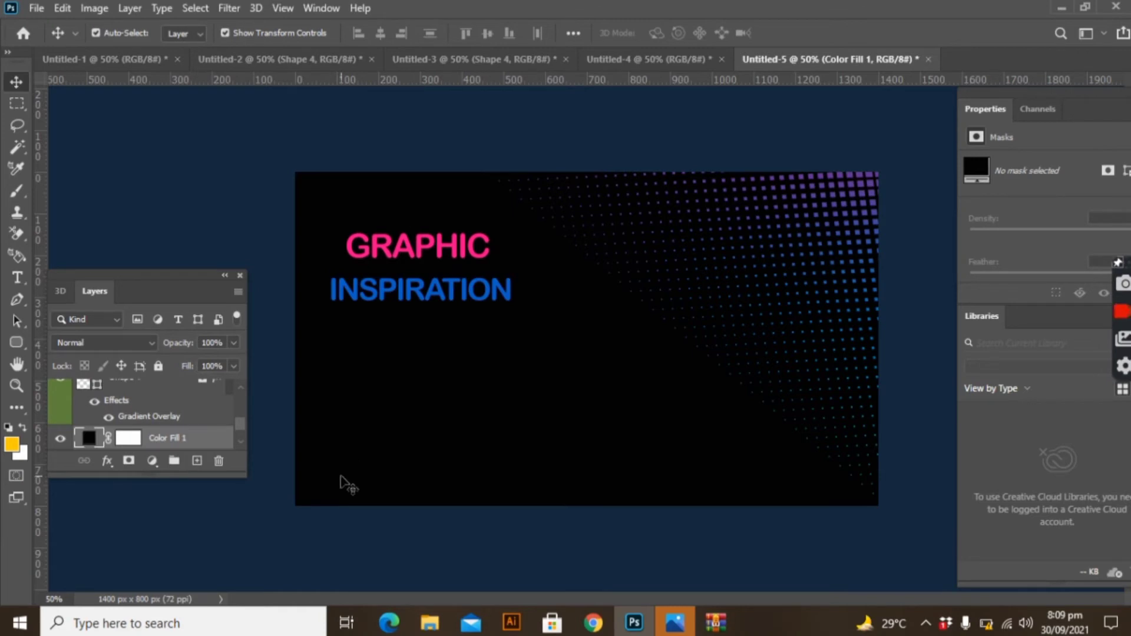
pyautogui.rightClick(16, 342)
pyautogui.click(66, 375)
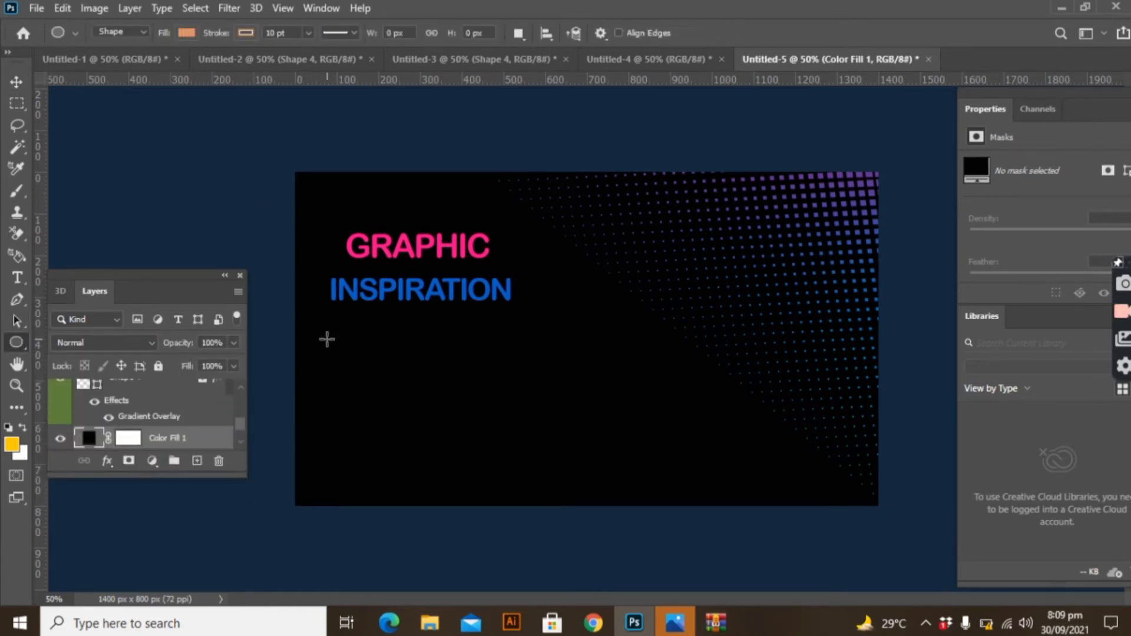
# Step: Draw a small dot below INSPIRATION with no stroke and #f80689 pink fill sampled from GRAPHIC
pyautogui.moveTo(327, 338); pyautogui.dragTo(338, 349)
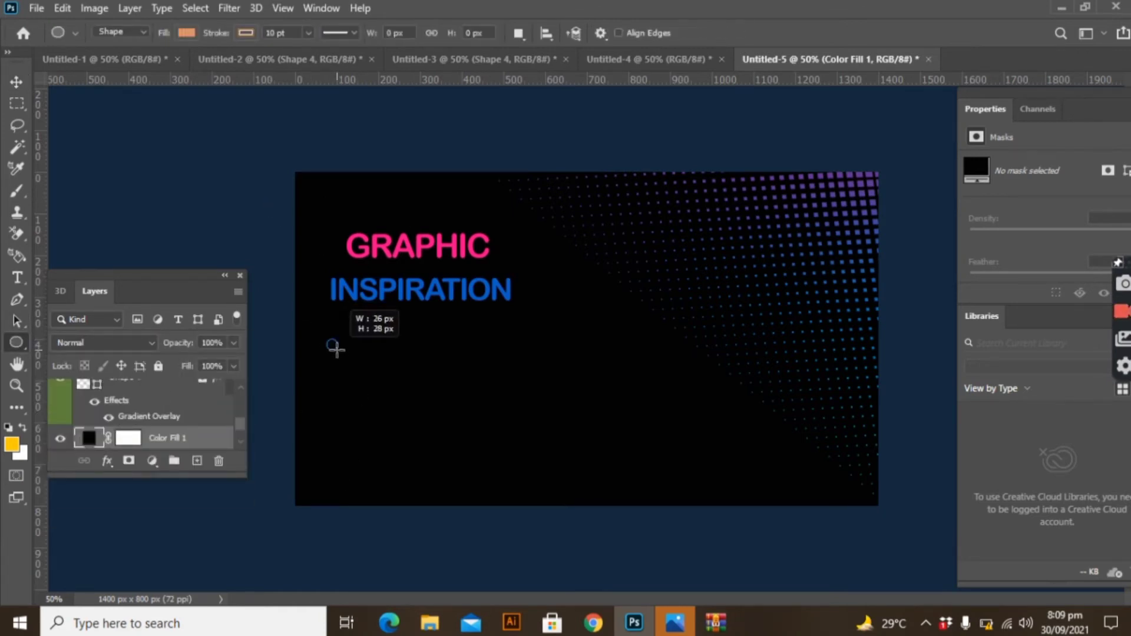
pyautogui.click(245, 33)
pyautogui.click(147, 66)
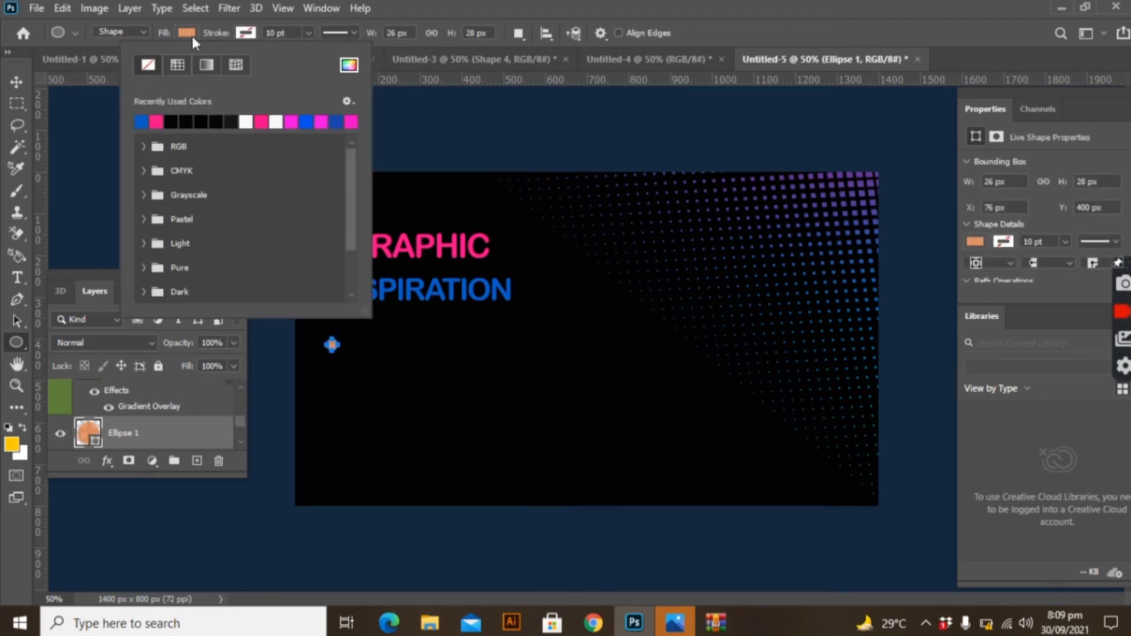
pyautogui.click(290, 65)
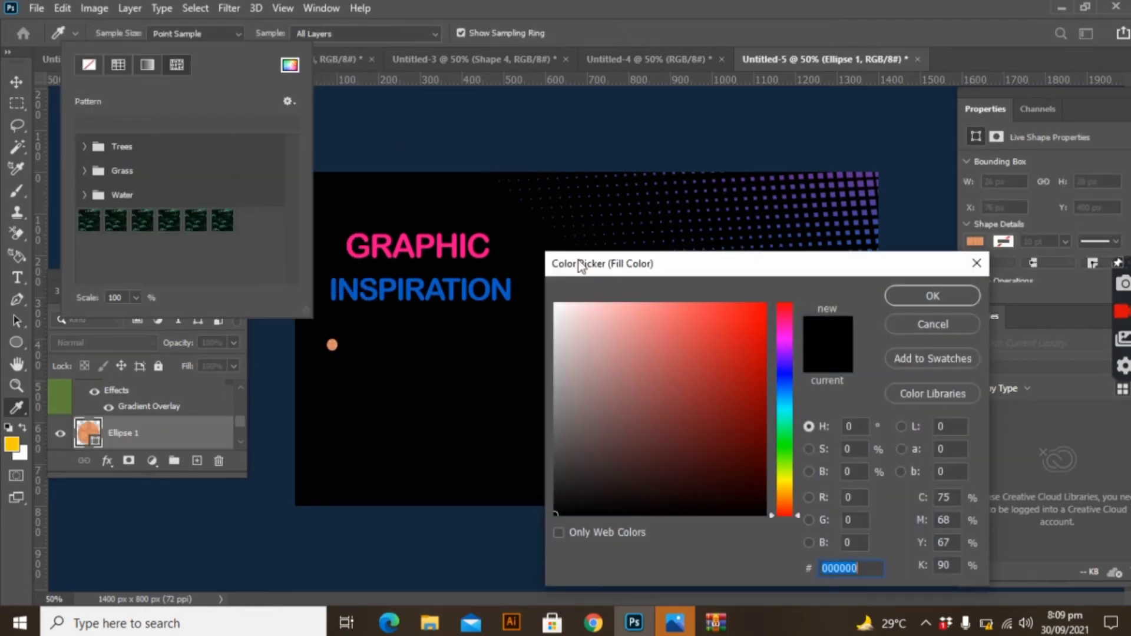
pyautogui.click(474, 254)
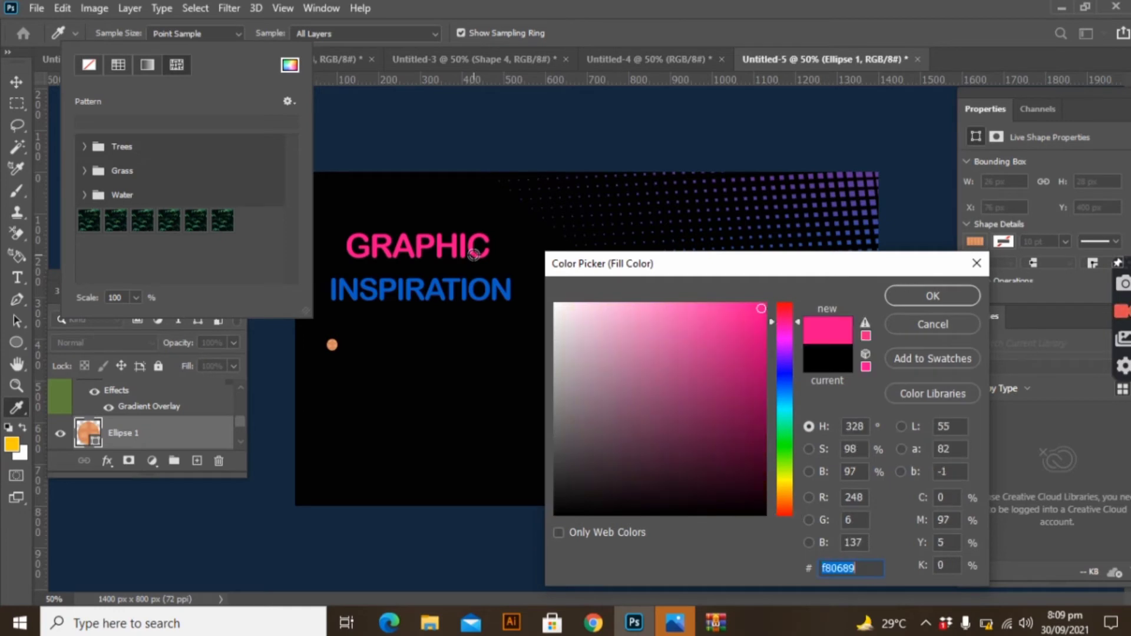
pyautogui.click(899, 294)
# Step: Copy the pink dot to the clipboard
pyautogui.click(16, 83)
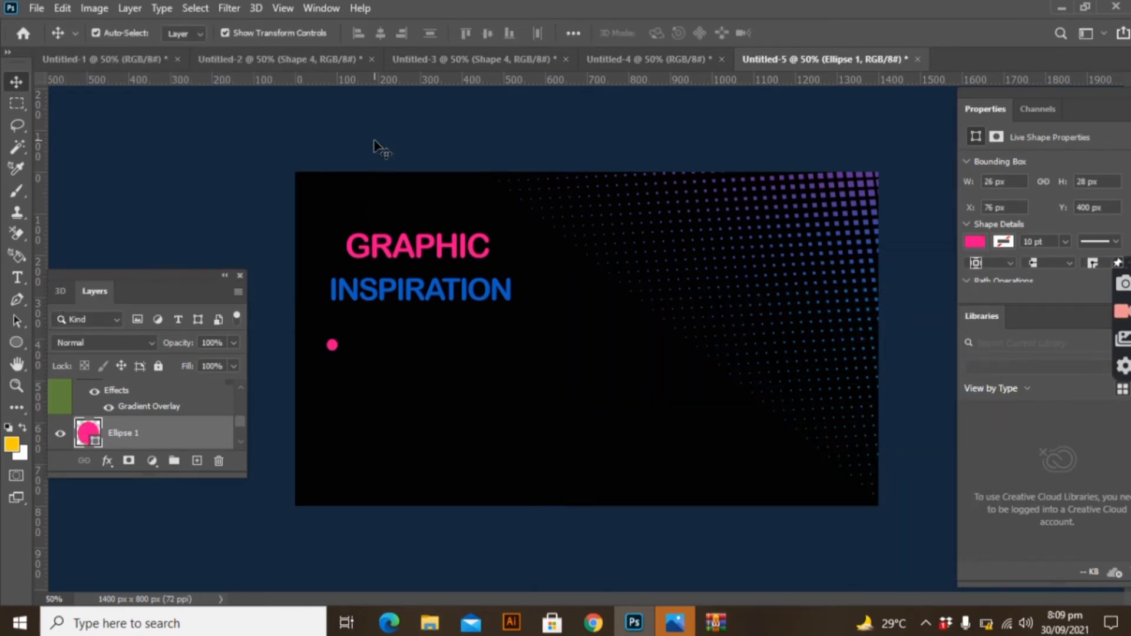
pyautogui.click(372, 425)
pyautogui.click(333, 346)
pyautogui.click(61, 8)
pyautogui.click(102, 120)
# Step: Paste a copy of the pink dot and place it directly below the first dot
pyautogui.click(61, 7)
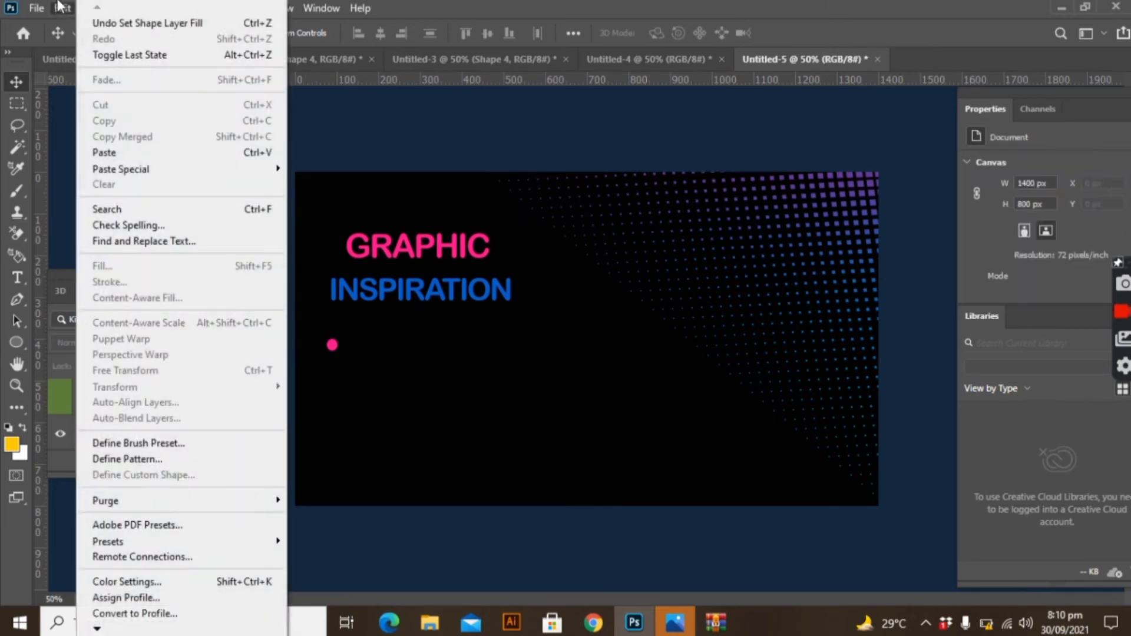
pyautogui.click(104, 153)
pyautogui.moveTo(649, 386)
pyautogui.mouseDown()
pyautogui.moveTo(595, 345)
pyautogui.moveTo(333, 401)
pyautogui.mouseUp()
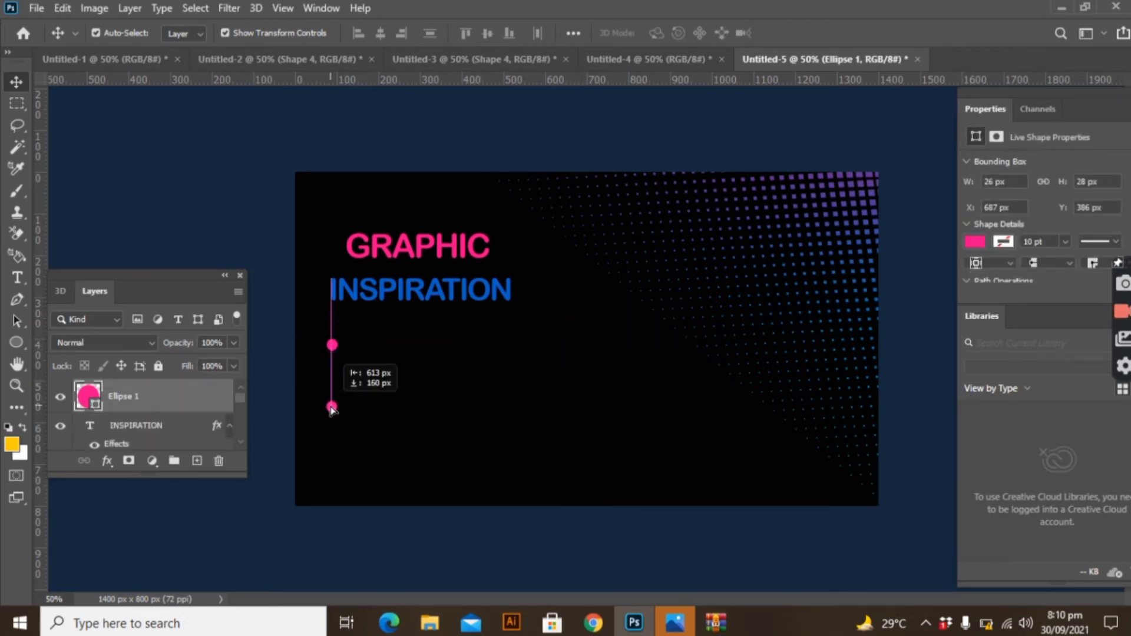
pyautogui.click(197, 224)
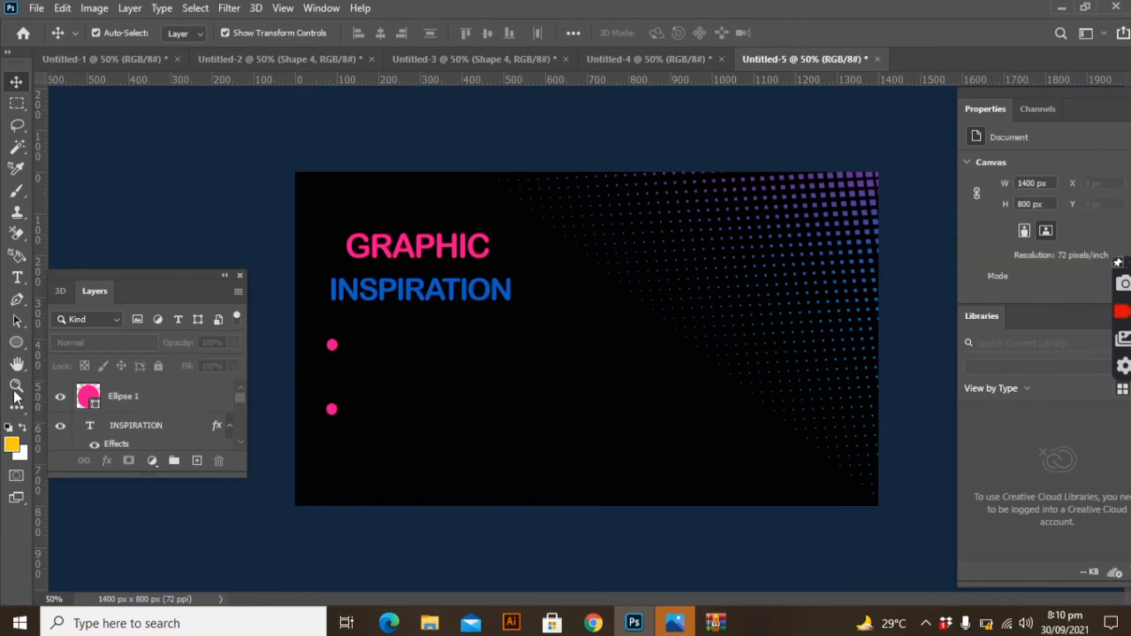
pyautogui.click(16, 341)
# Step: Draw a thin vertical rectangle between the dots with no stroke and pink #f80689 fill
pyautogui.click(72, 344)
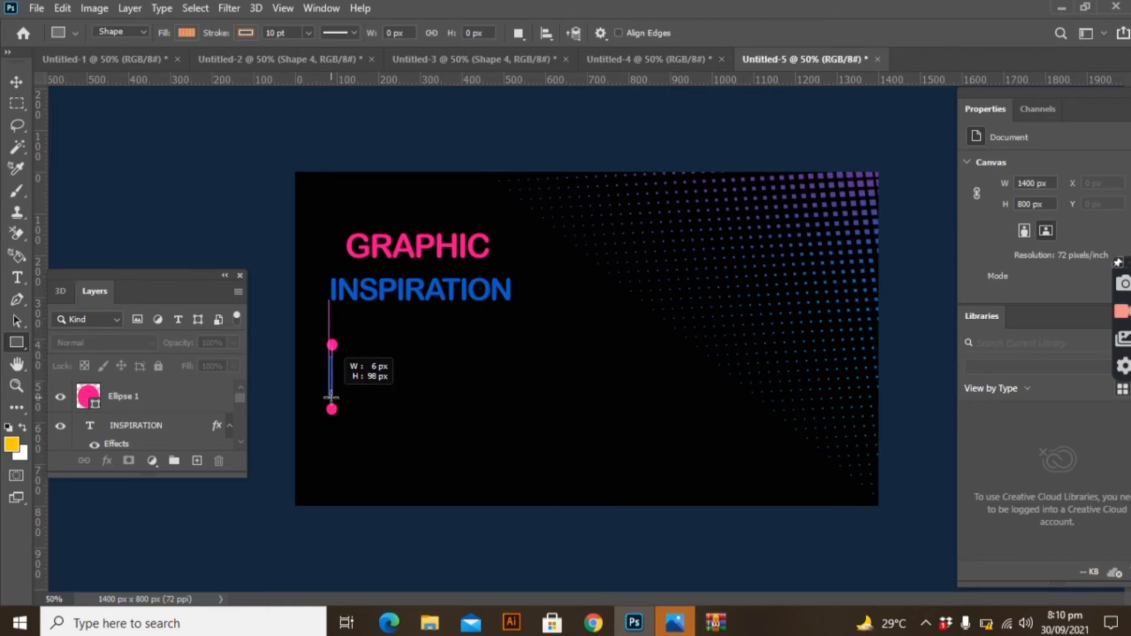
pyautogui.moveTo(331, 398); pyautogui.dragTo(331, 403)
pyautogui.click(245, 33)
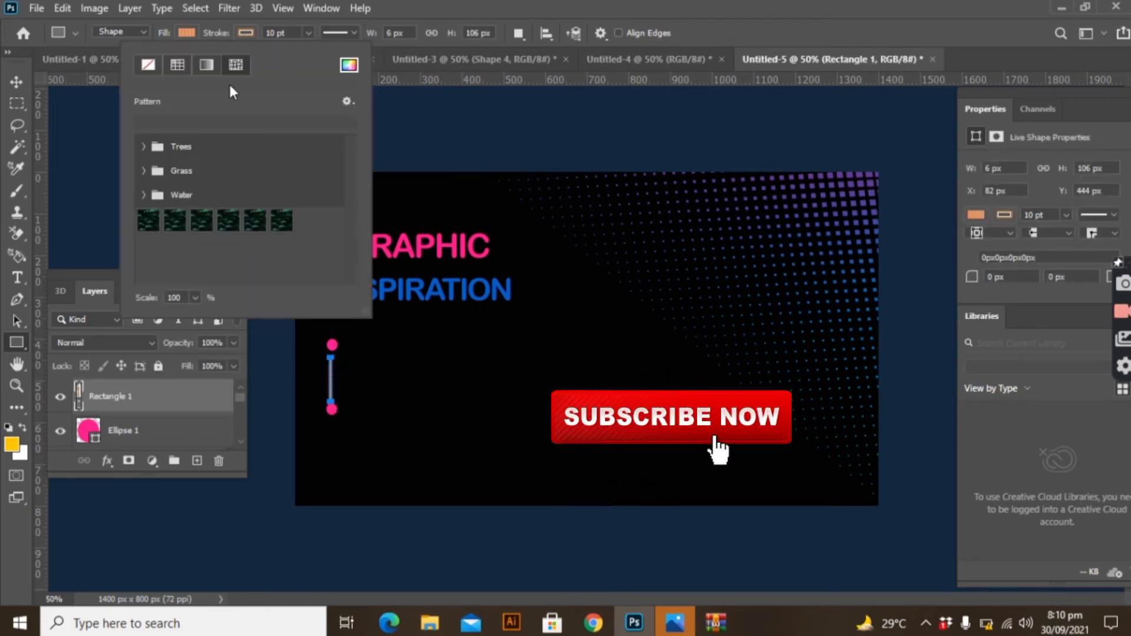
pyautogui.click(146, 64)
pyautogui.click(184, 32)
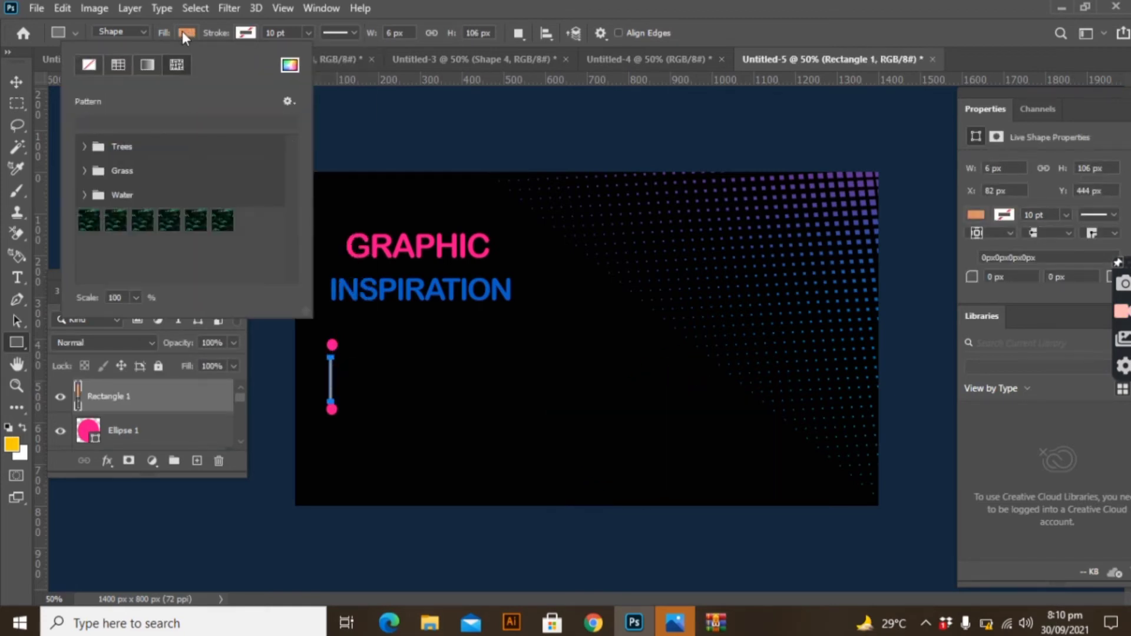
pyautogui.click(290, 65)
pyautogui.click(482, 255)
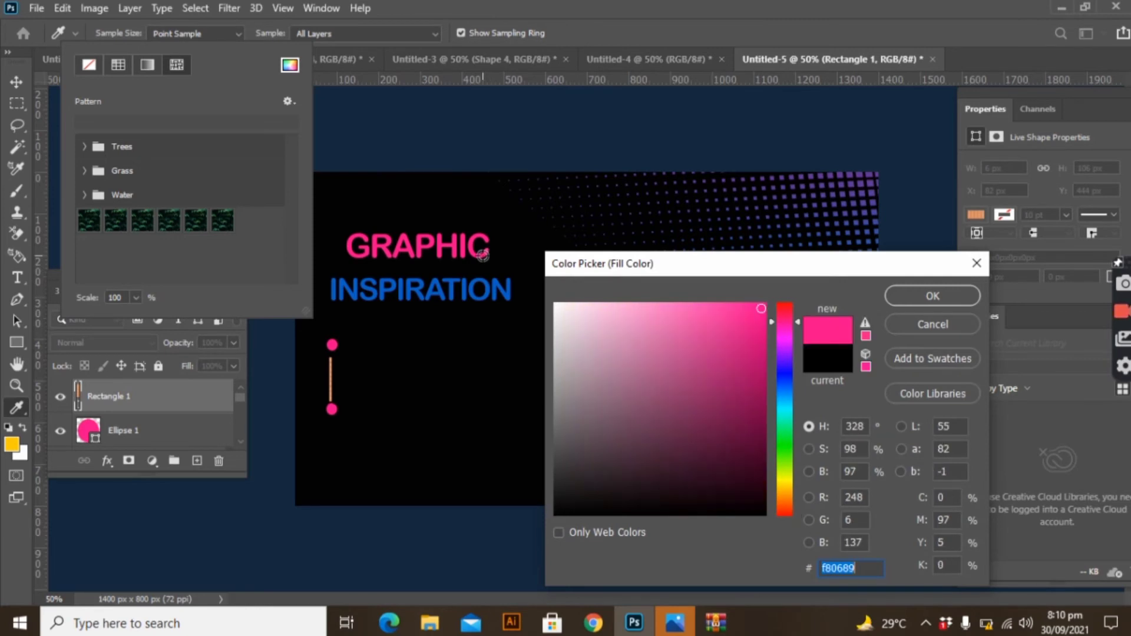
pyautogui.click(921, 293)
# Step: Align the pink bar with the two dots so it links them
pyautogui.click(15, 86)
pyautogui.click(362, 403)
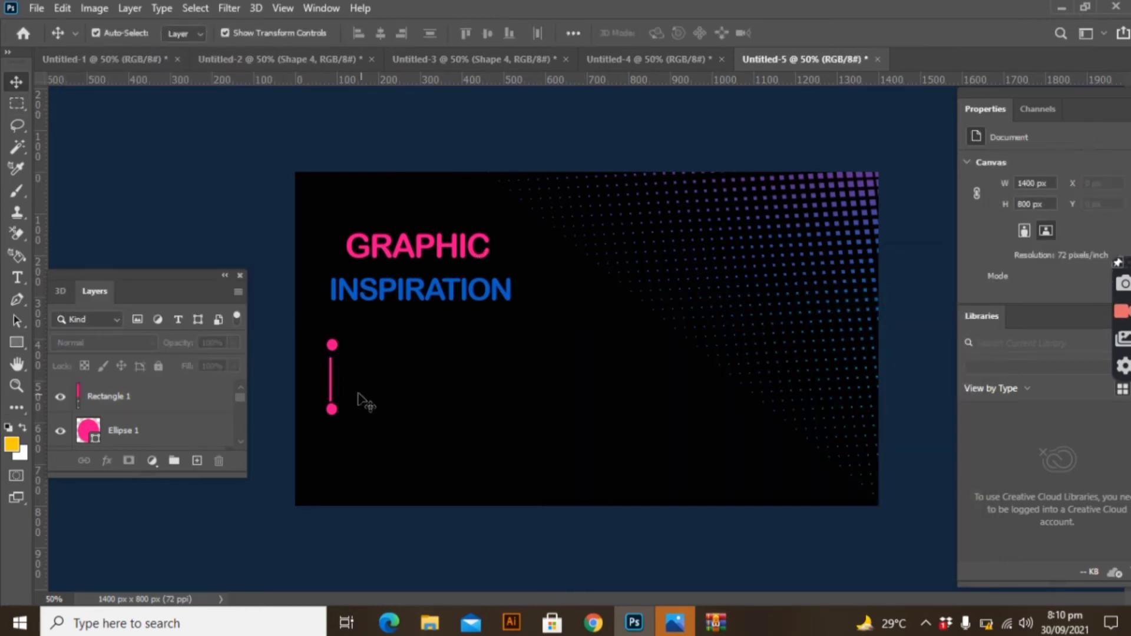
pyautogui.click(333, 383)
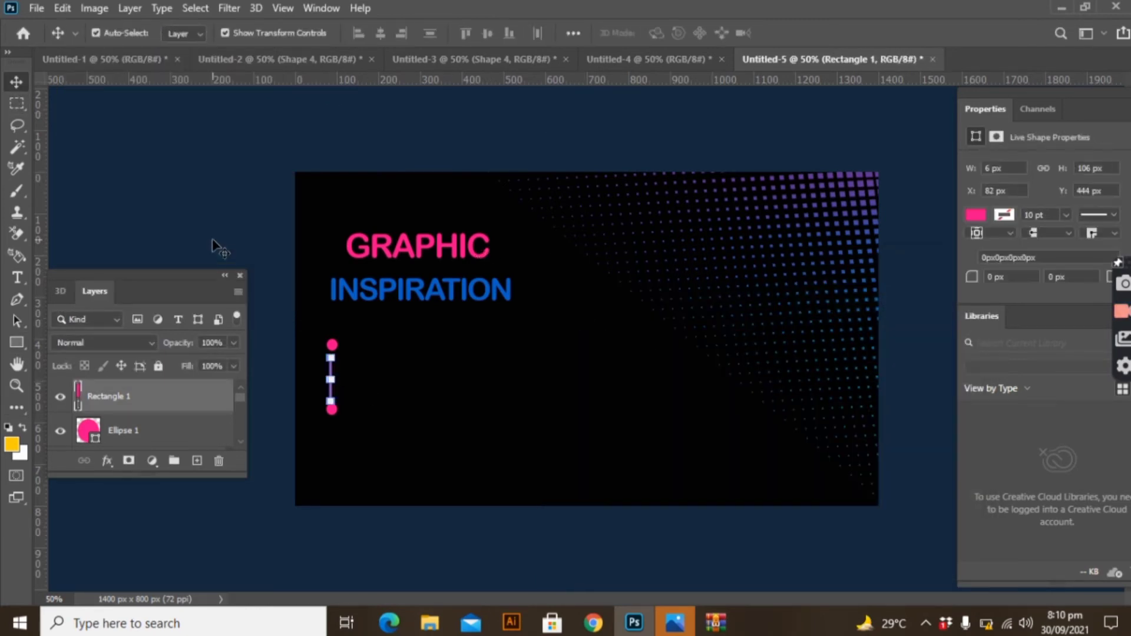
pyautogui.click(396, 493)
pyautogui.click(332, 383)
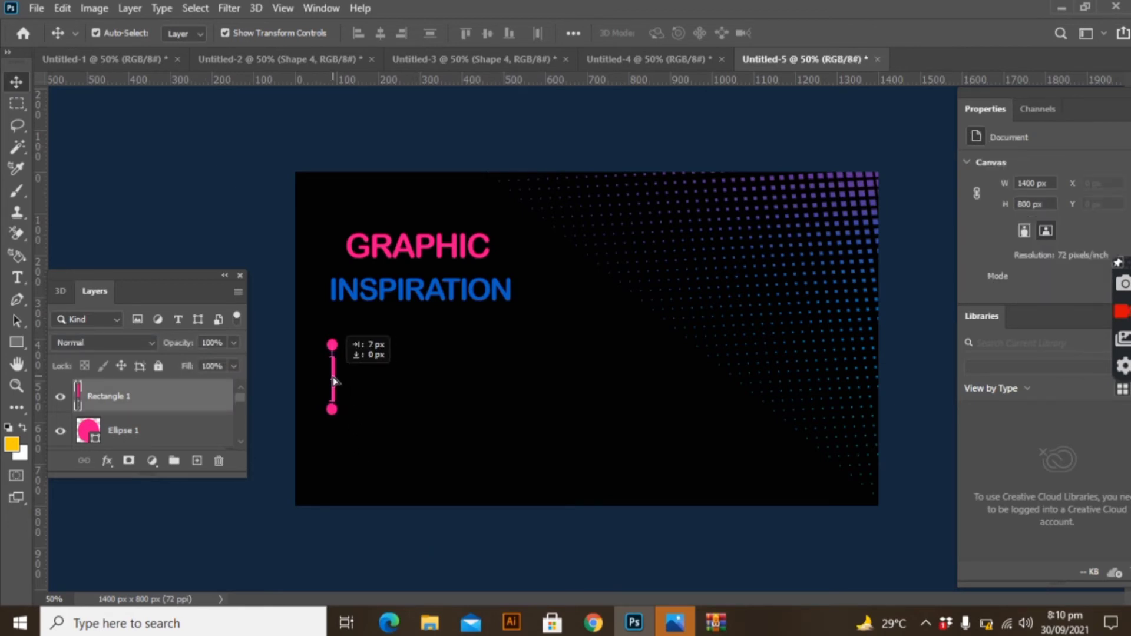
pyautogui.moveTo(332, 380); pyautogui.dragTo(334, 418)
pyautogui.click(360, 404)
pyautogui.click(500, 457)
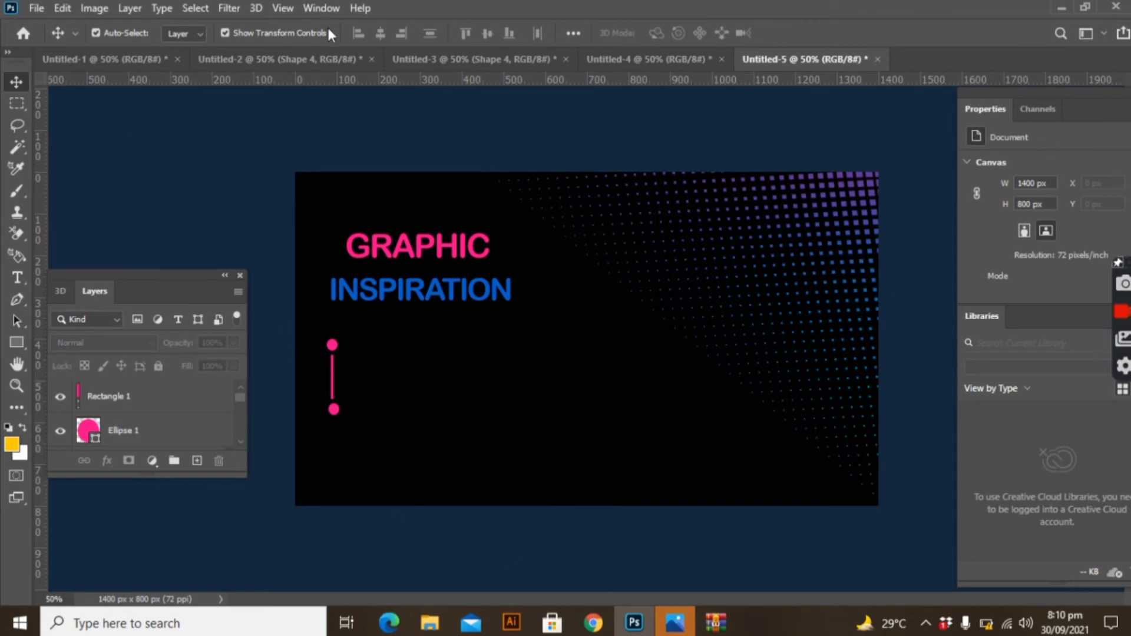
# Step: Bring the Lorem ipsum text onto the card, duplicate it, and place the copy beside the lower dot
pyautogui.click(444, 59)
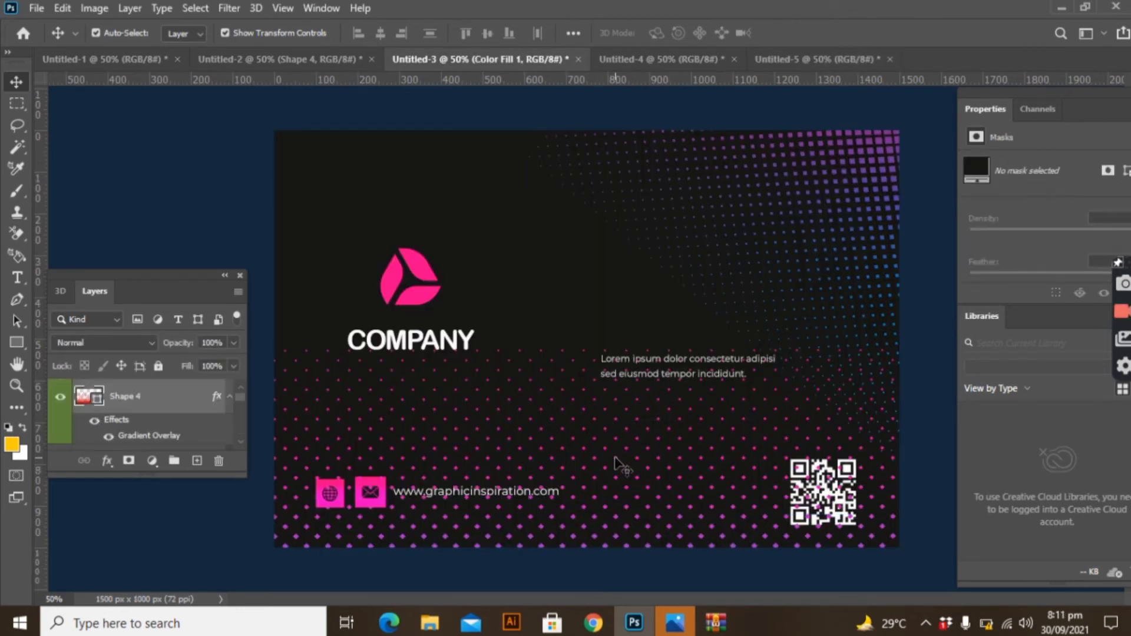
pyautogui.moveTo(631, 377)
pyautogui.mouseDown()
pyautogui.moveTo(585, 115)
pyautogui.moveTo(454, 353)
pyautogui.mouseUp()
pyautogui.click(62, 8)
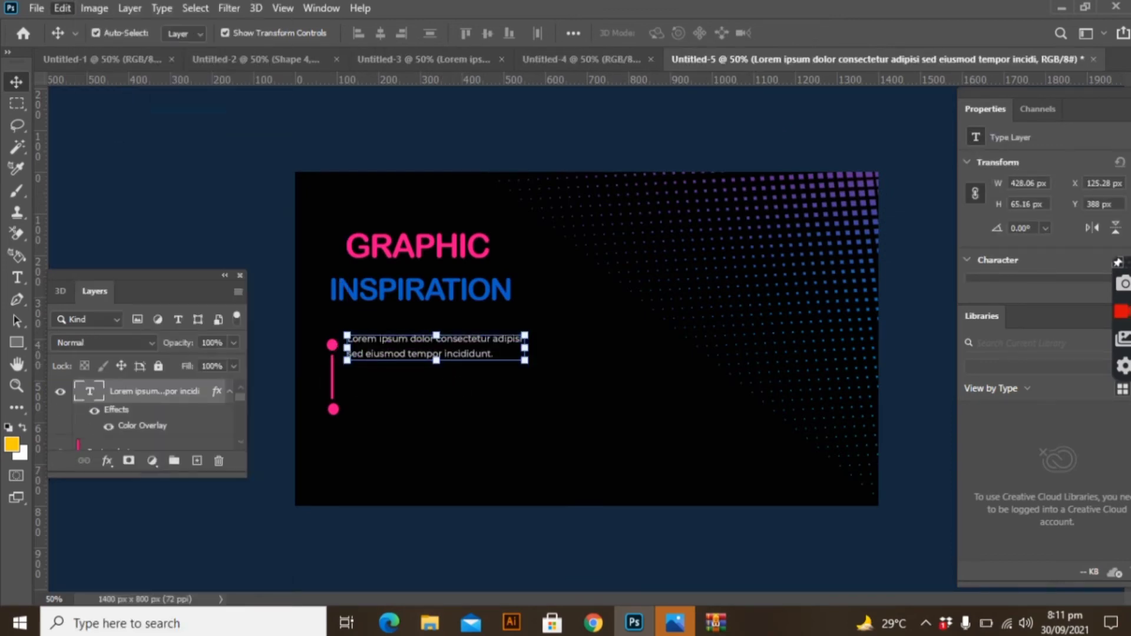
pyautogui.click(62, 8)
pyautogui.click(106, 151)
pyautogui.moveTo(546, 384); pyautogui.dragTo(399, 442)
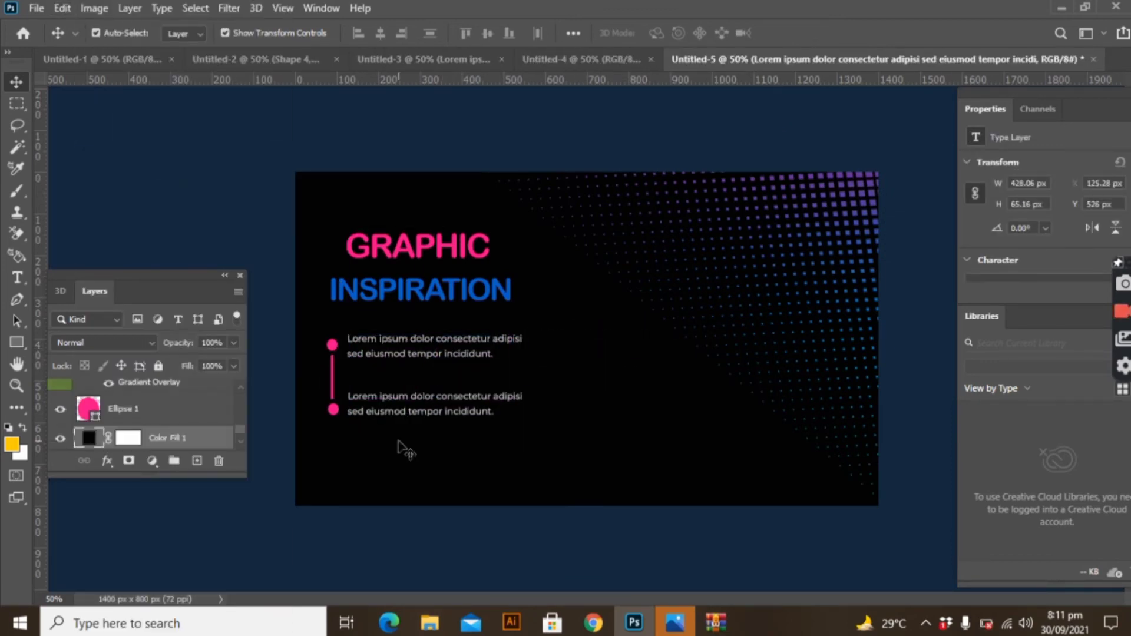
pyautogui.moveTo(288, 323); pyautogui.dragTo(354, 425)
# Step: Nudge the timeline group, then draw a pink rounded bar along the card's bottom-right edge
pyautogui.moveTo(453, 322); pyautogui.dragTo(451, 329)
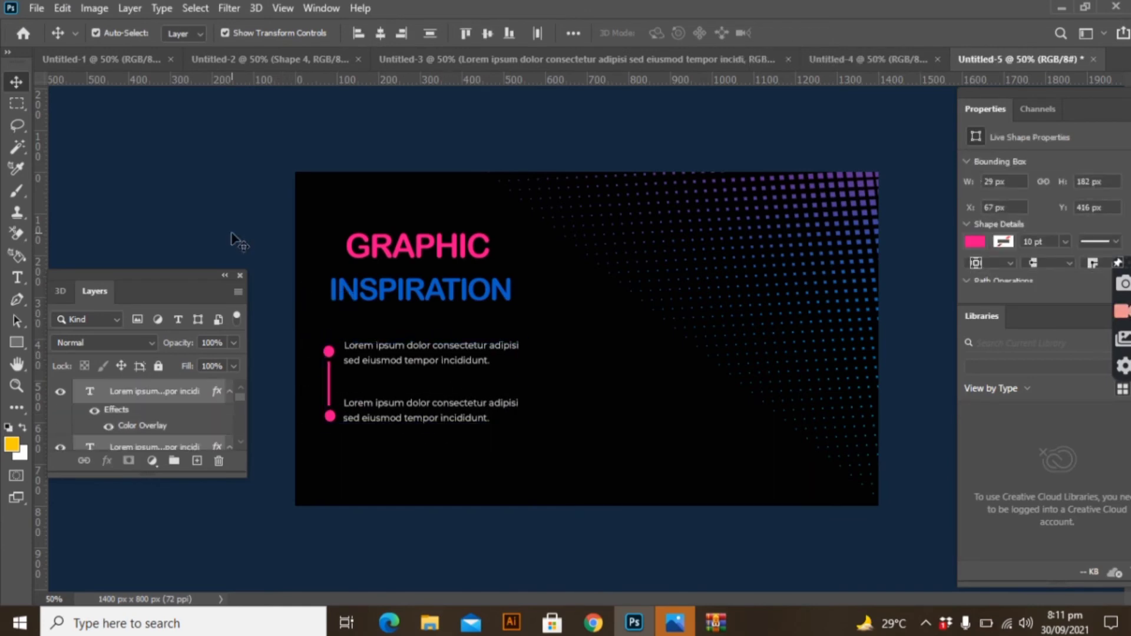
pyautogui.click(231, 238)
pyautogui.click(17, 342)
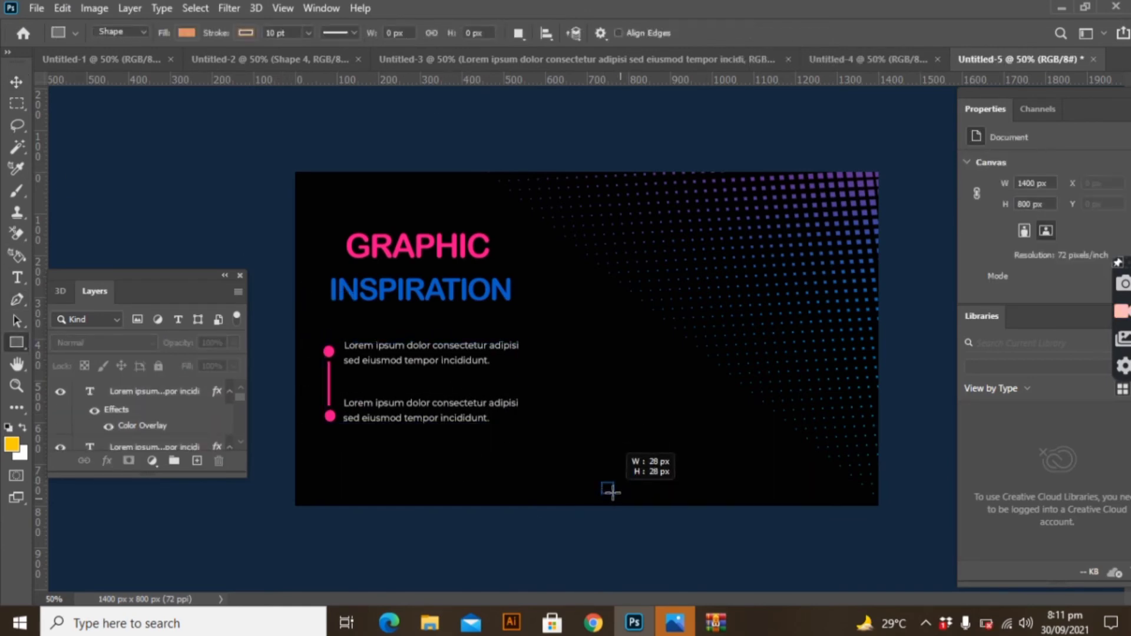
pyautogui.hotkey('ctrl', 'z')
pyautogui.moveTo(612, 491)
pyautogui.mouseDown()
pyautogui.moveTo(754, 514)
pyautogui.moveTo(882, 508)
pyautogui.mouseUp()
pyautogui.rightClick(16, 343)
pyautogui.click(118, 359)
pyautogui.click(248, 33)
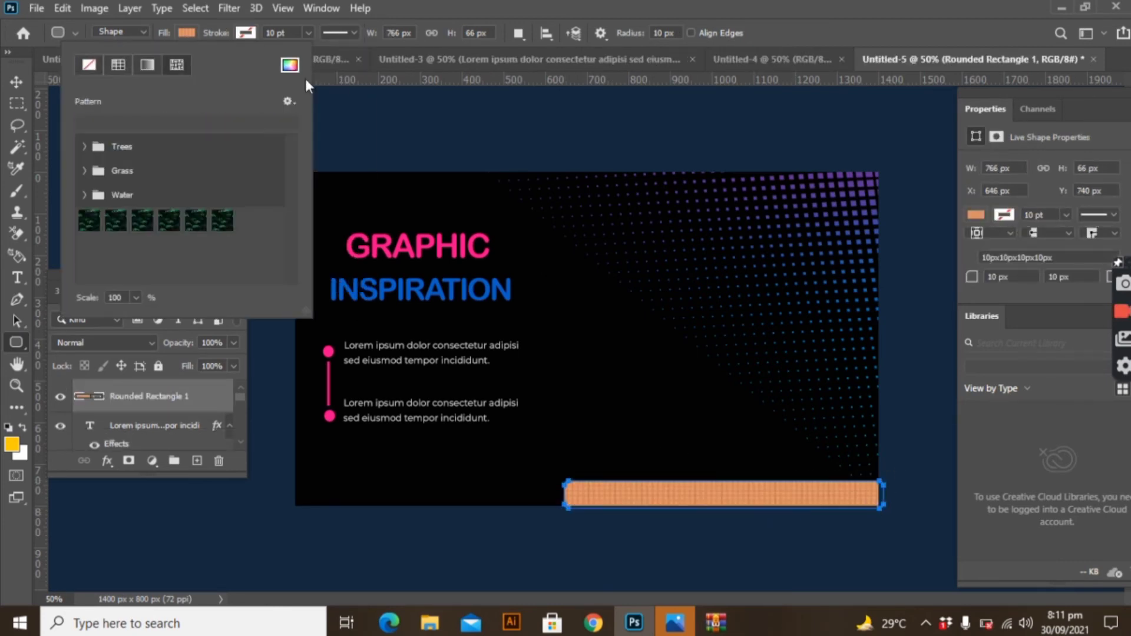
pyautogui.click(289, 65)
pyautogui.click(931, 295)
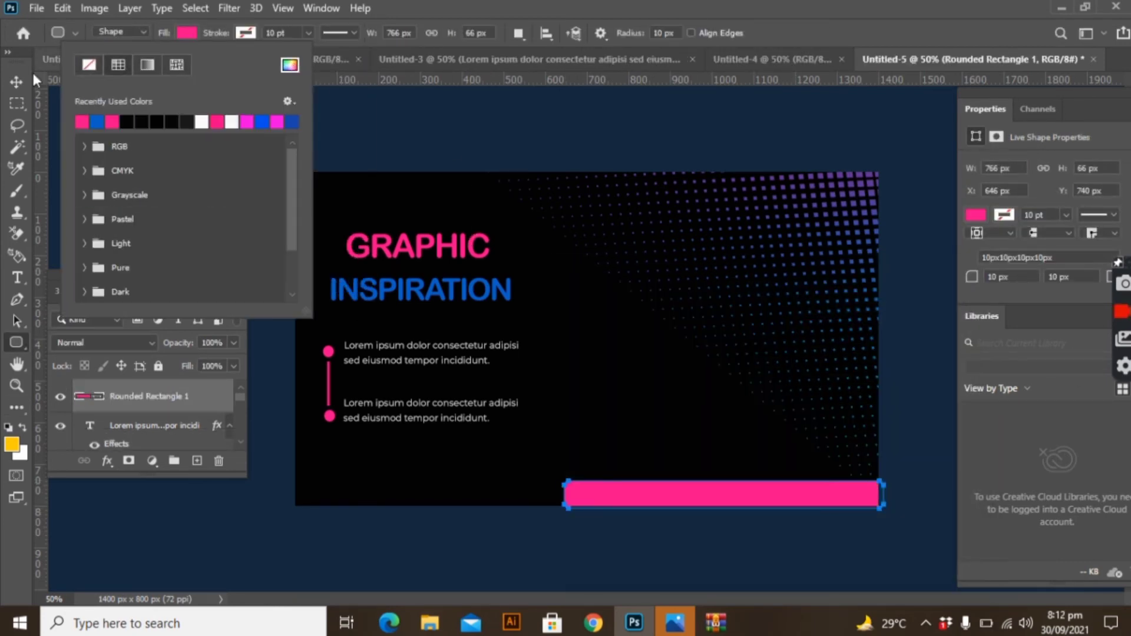
pyautogui.press('v')
pyautogui.moveTo(710, 496); pyautogui.dragTo(760, 507)
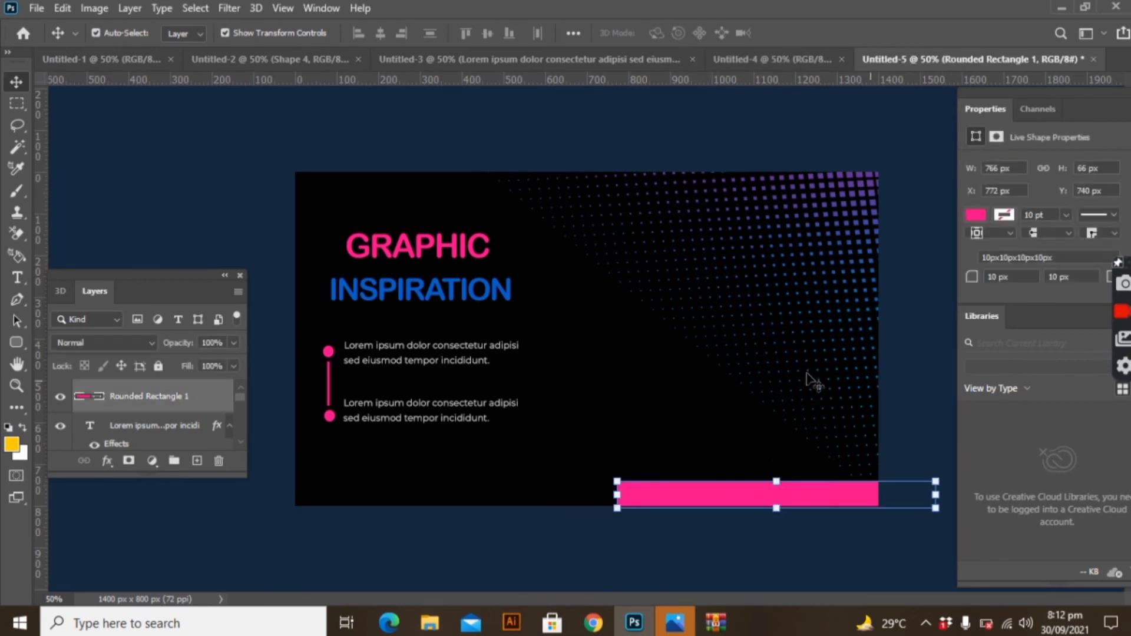
# Step: Duplicate the bar, rotate it vertical at the top-left edge, and shift the title up-left
pyautogui.click(61, 8)
pyautogui.click(88, 119)
pyautogui.click(62, 8)
pyautogui.click(88, 152)
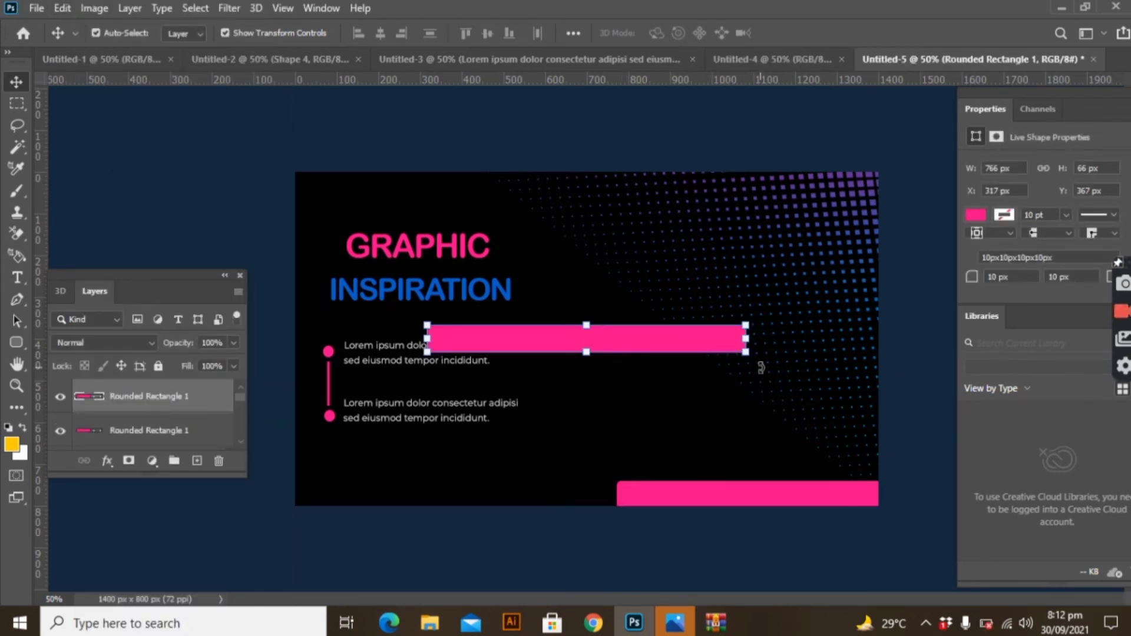
pyautogui.moveTo(761, 368); pyautogui.dragTo(613, 177)
pyautogui.moveTo(590, 413); pyautogui.dragTo(290, 215)
pyautogui.press('Return')
pyautogui.click(248, 213)
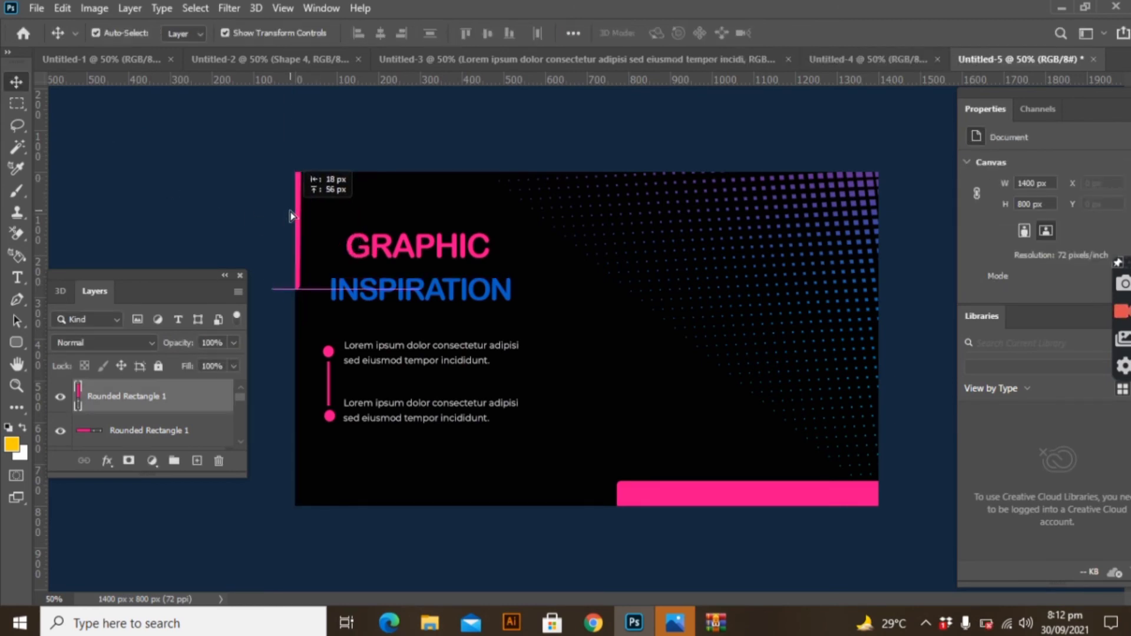
pyautogui.click(472, 488)
pyautogui.moveTo(421, 259); pyautogui.dragTo(403, 244)
pyautogui.click(374, 144)
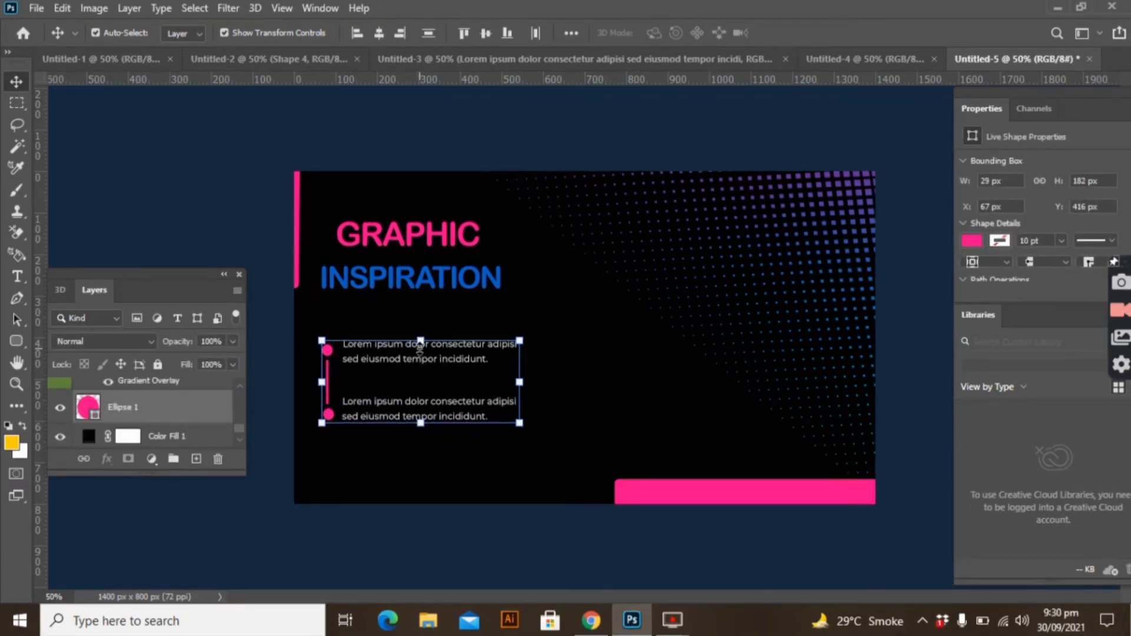
# Step: Shift the bullet group up-left, nudge each text block onto its dot, and return to Untitled-3
pyautogui.moveTo(420, 366)
pyautogui.mouseDown()
pyautogui.moveTo(418, 356)
pyautogui.moveTo(384, 364)
pyautogui.mouseUp()
pyautogui.click(289, 478)
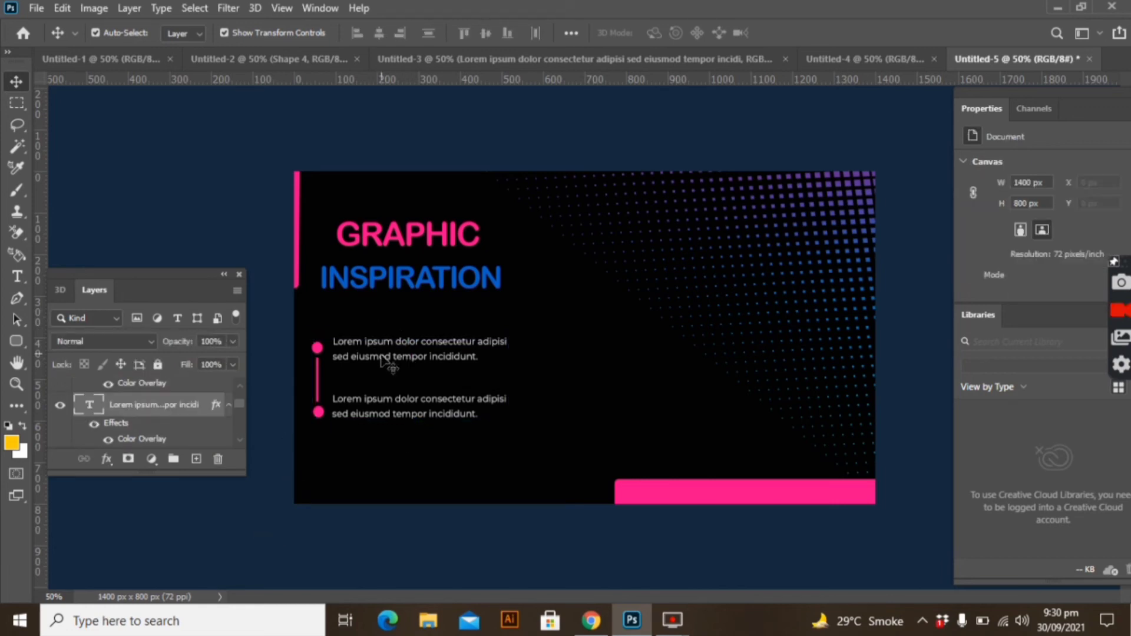
pyautogui.click(384, 445)
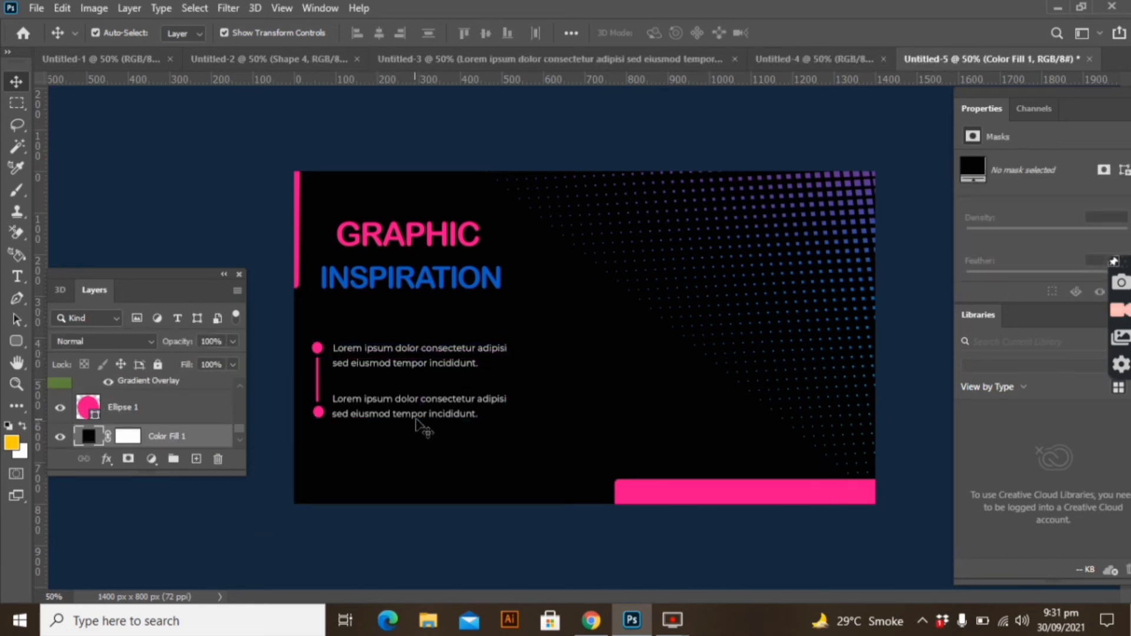
pyautogui.moveTo(412, 416); pyautogui.dragTo(413, 420)
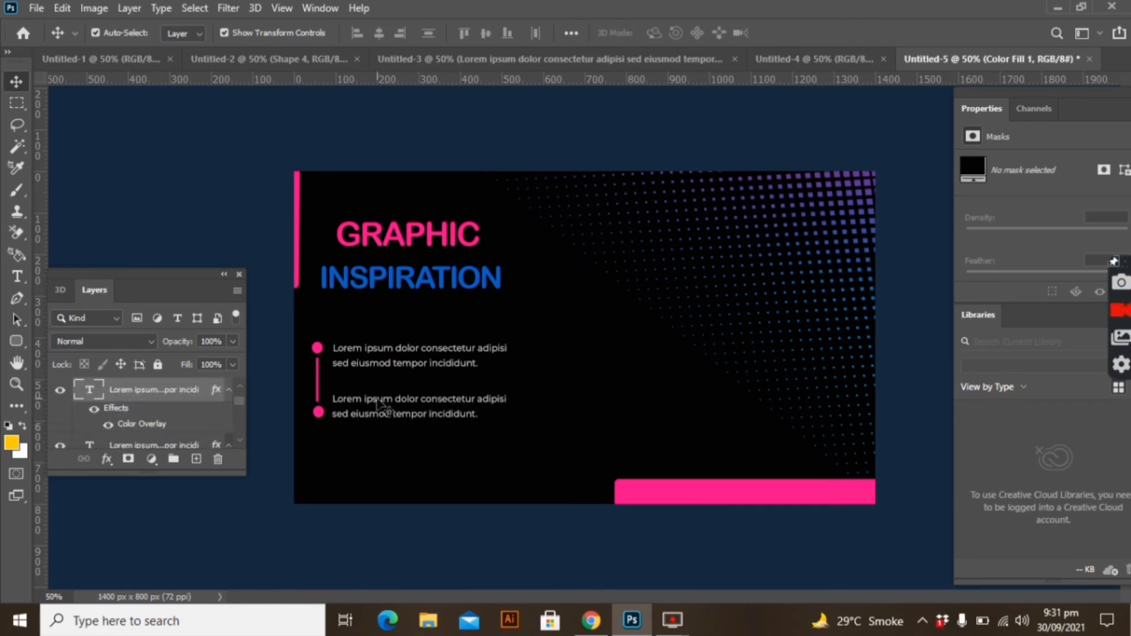
pyautogui.click(341, 466)
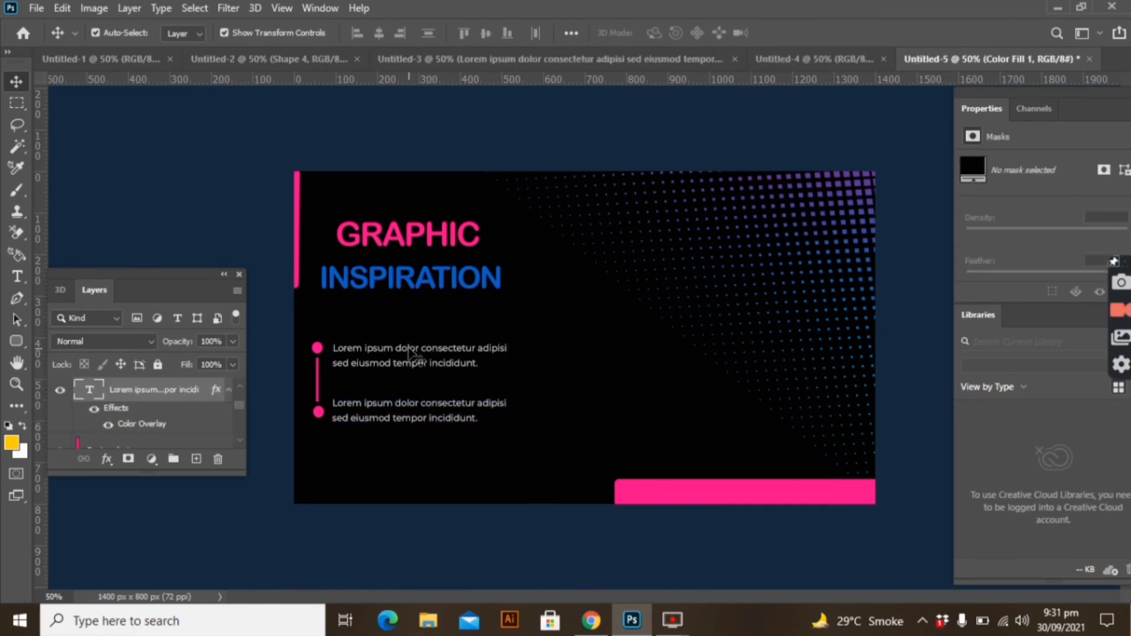
pyautogui.moveTo(439, 361); pyautogui.dragTo(439, 357)
pyautogui.click(423, 472)
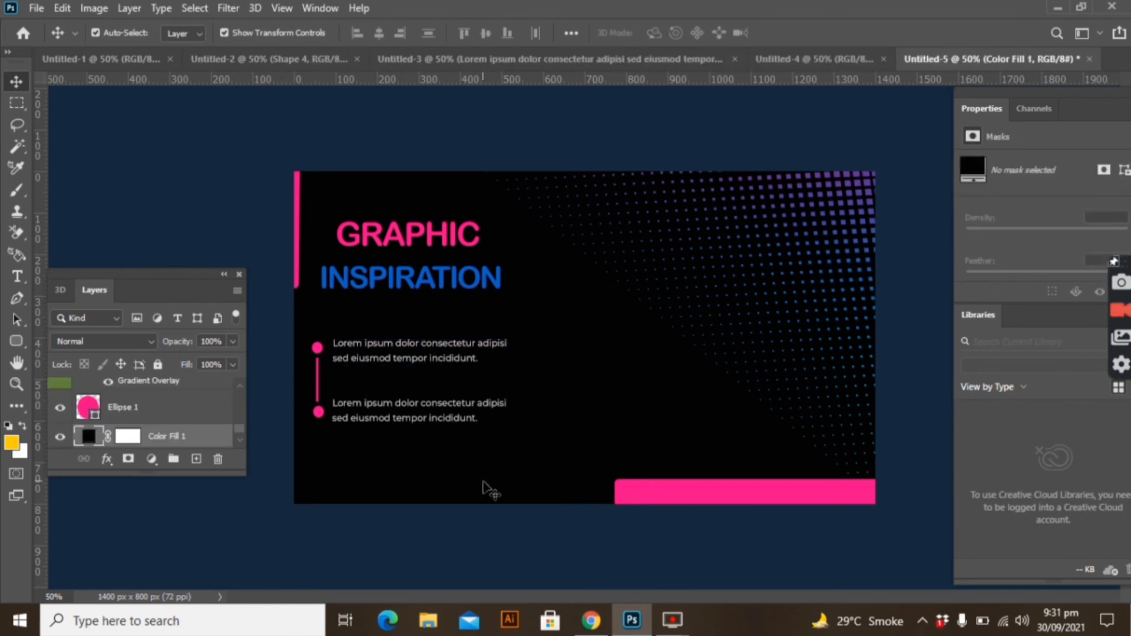
pyautogui.click(501, 60)
pyautogui.click(648, 363)
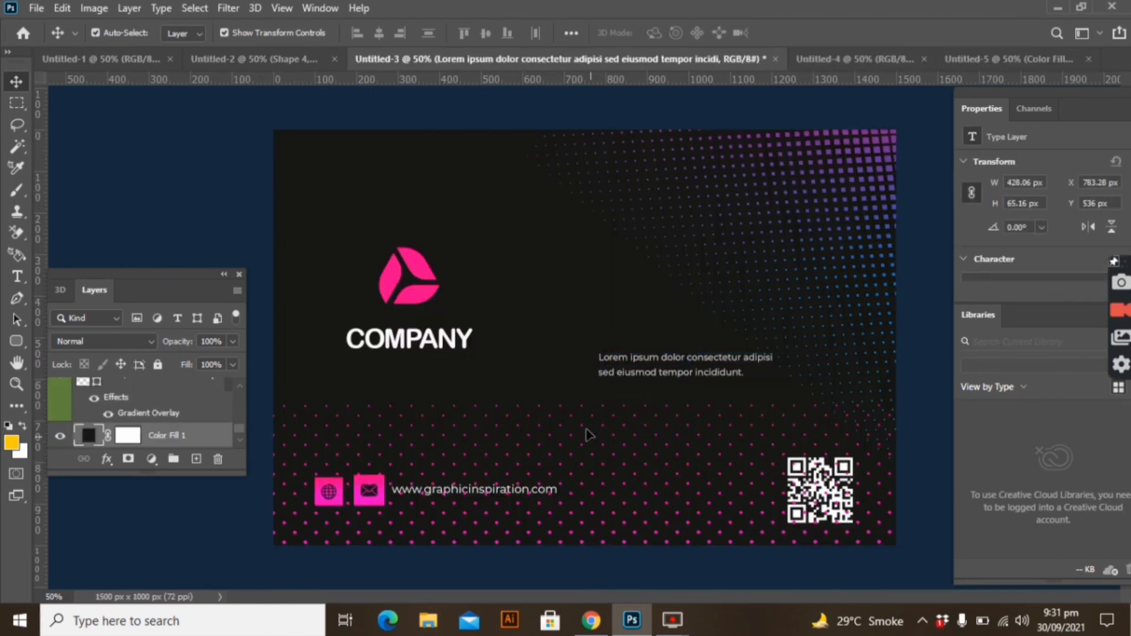
# Step: Move the QR code from Untitled-3 into Untitled-5's bottom-left corner and resize it
pyautogui.click(563, 412)
pyautogui.click(592, 476)
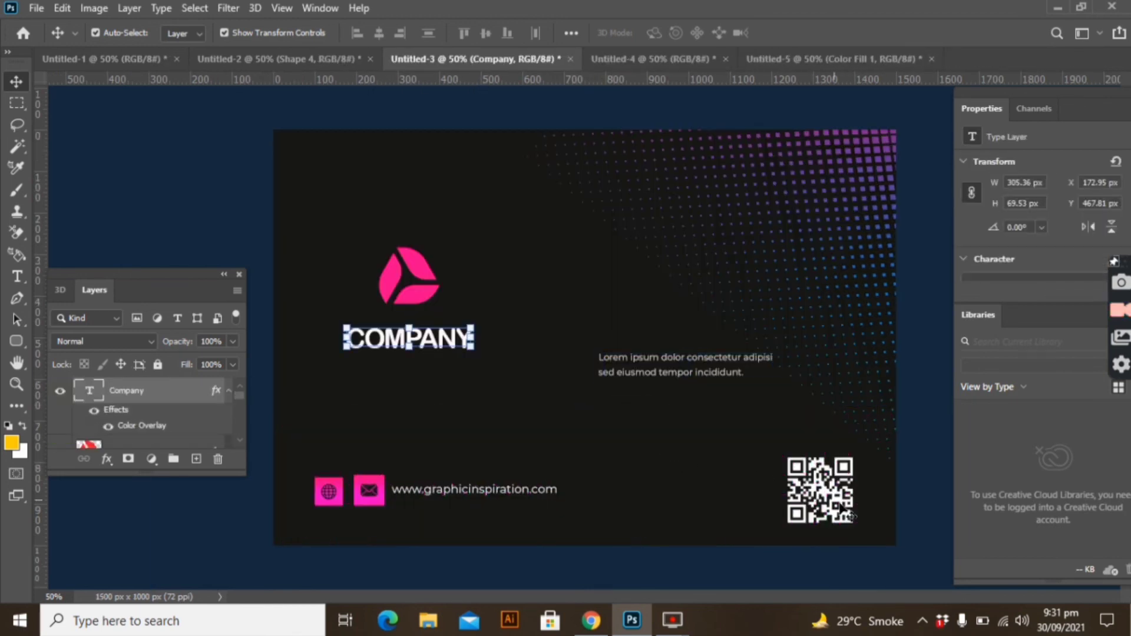
pyautogui.moveTo(819, 503)
pyautogui.mouseDown()
pyautogui.moveTo(805, 490)
pyautogui.moveTo(353, 488)
pyautogui.moveTo(375, 498)
pyautogui.mouseUp()
pyautogui.hotkey('ctrl', 't')
pyautogui.press('Return')
pyautogui.click(407, 412)
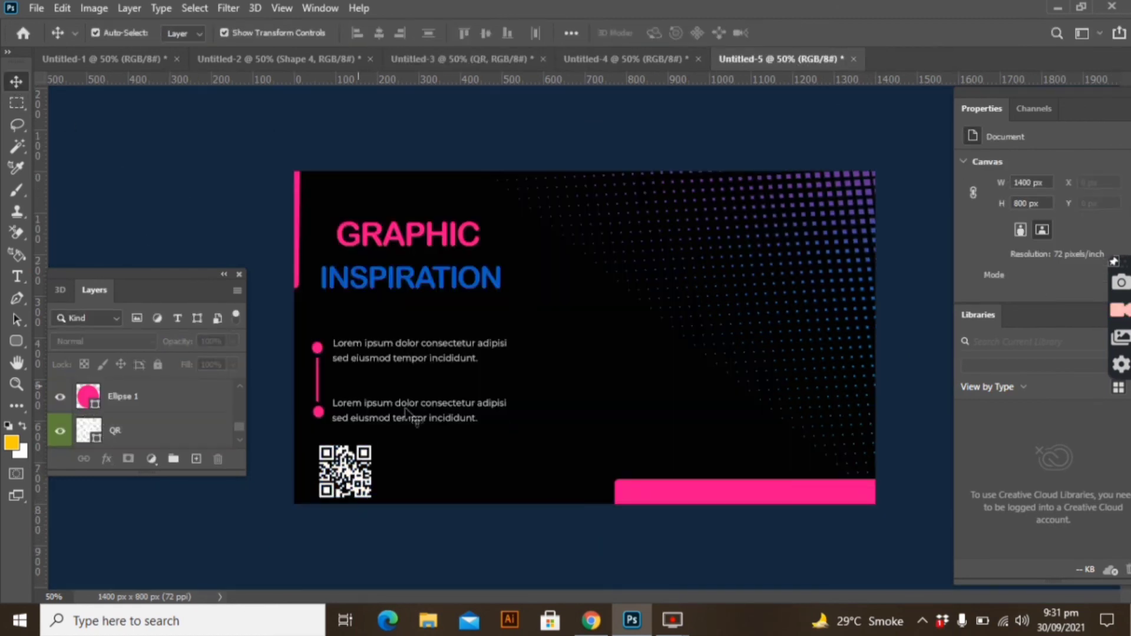
# Step: Move the GRAPHIC INSPIRATION title up about 19 px and the bullet timeline up about 24 px
pyautogui.moveTo(505, 299); pyautogui.dragTo(348, 169)
pyautogui.moveTo(436, 233); pyautogui.dragTo(436, 222)
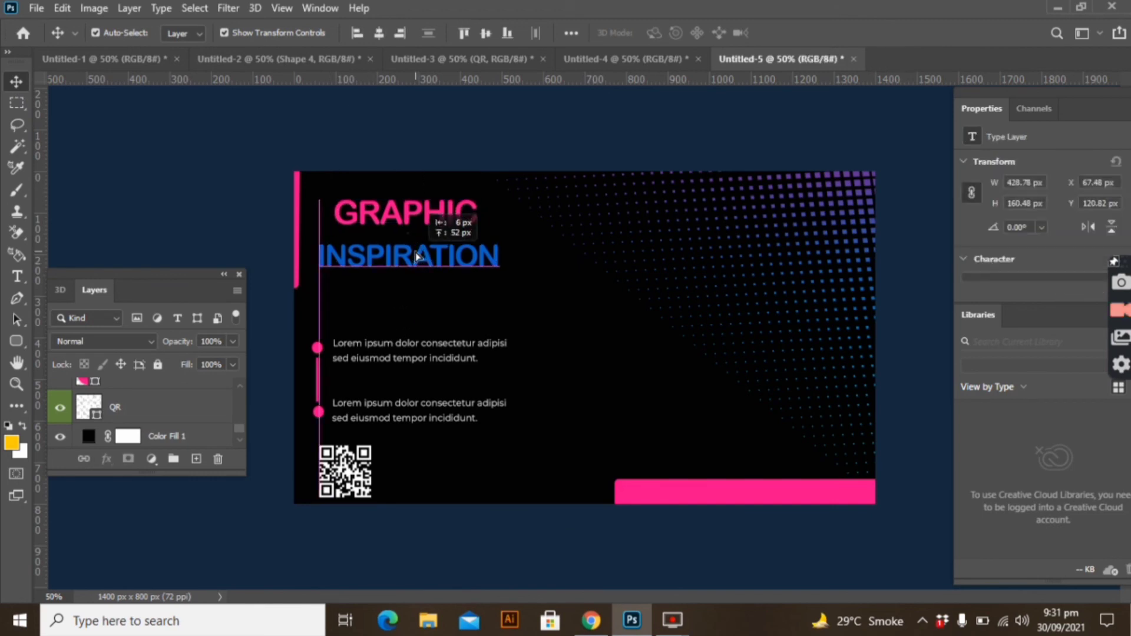
pyautogui.moveTo(306, 327); pyautogui.dragTo(515, 433)
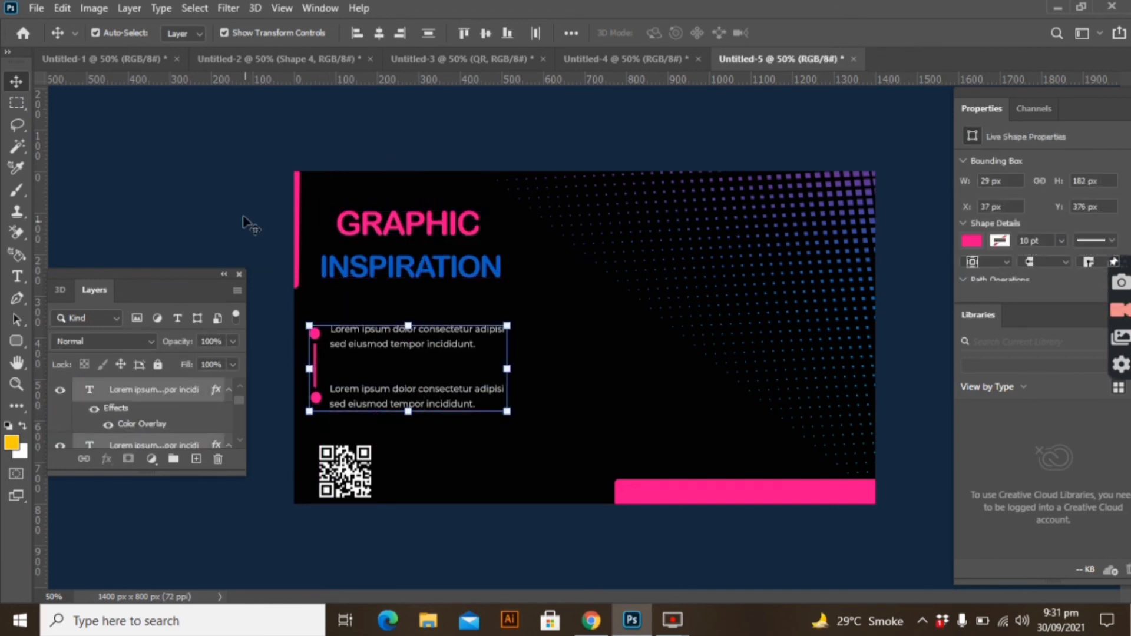
pyautogui.moveTo(352, 423); pyautogui.dragTo(352, 410)
pyautogui.click(616, 59)
# Step: Copy the Untitled-3 footer contents into Untitled-4 and shrink its QR code
pyautogui.click(451, 59)
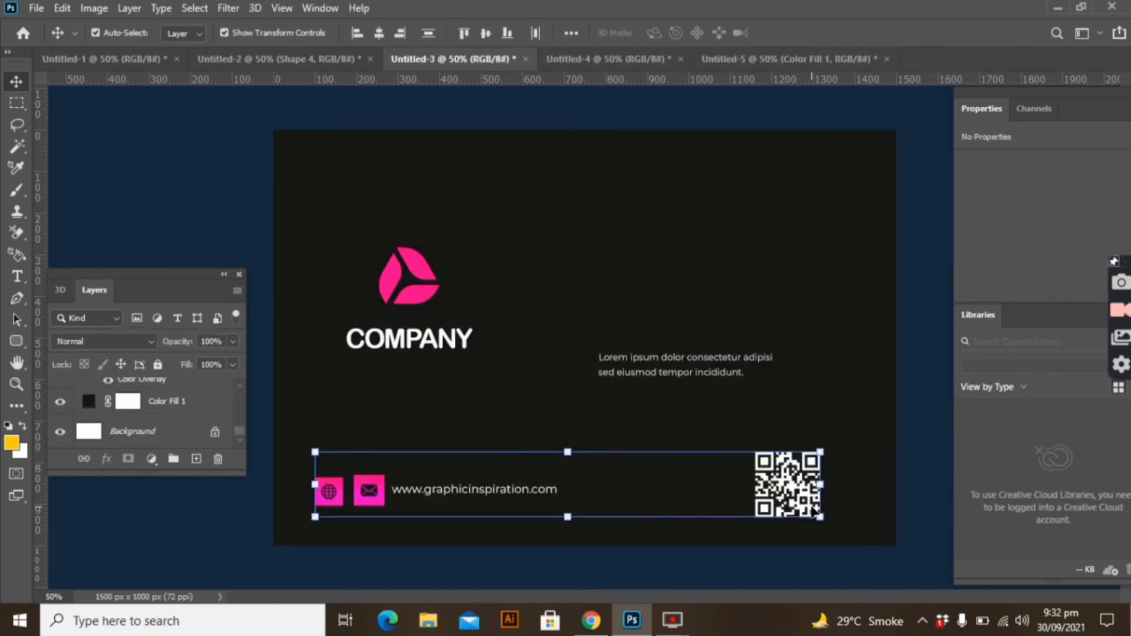
pyautogui.moveTo(472, 481)
pyautogui.mouseDown()
pyautogui.moveTo(640, 85)
pyautogui.moveTo(529, 478)
pyautogui.mouseUp()
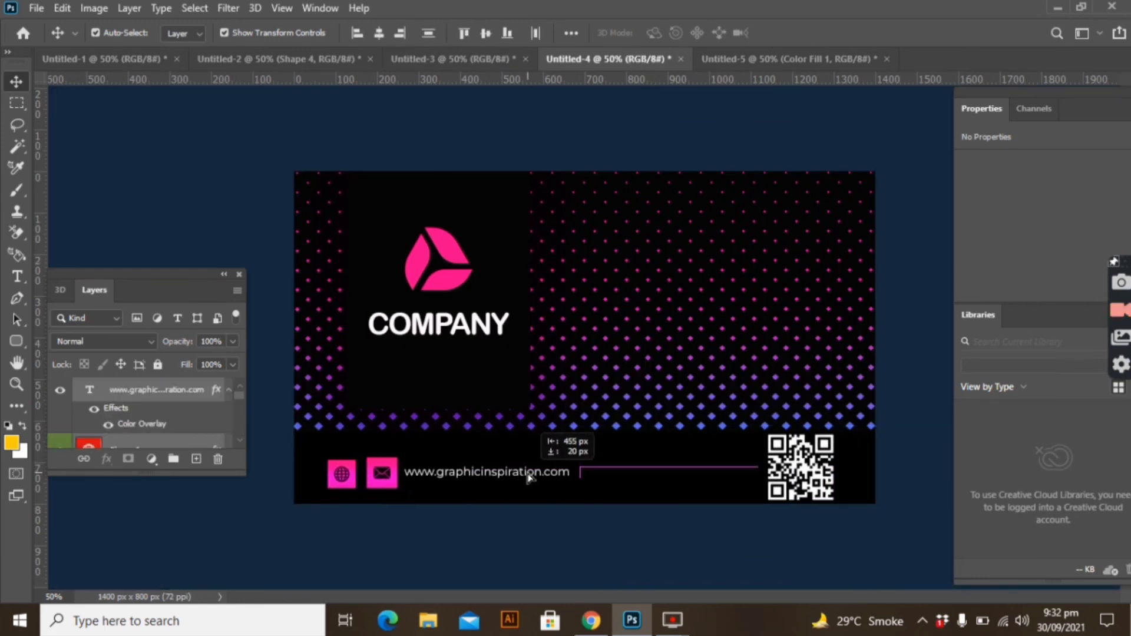
pyautogui.click(800, 465)
pyautogui.hotkey('ctrl', 't')
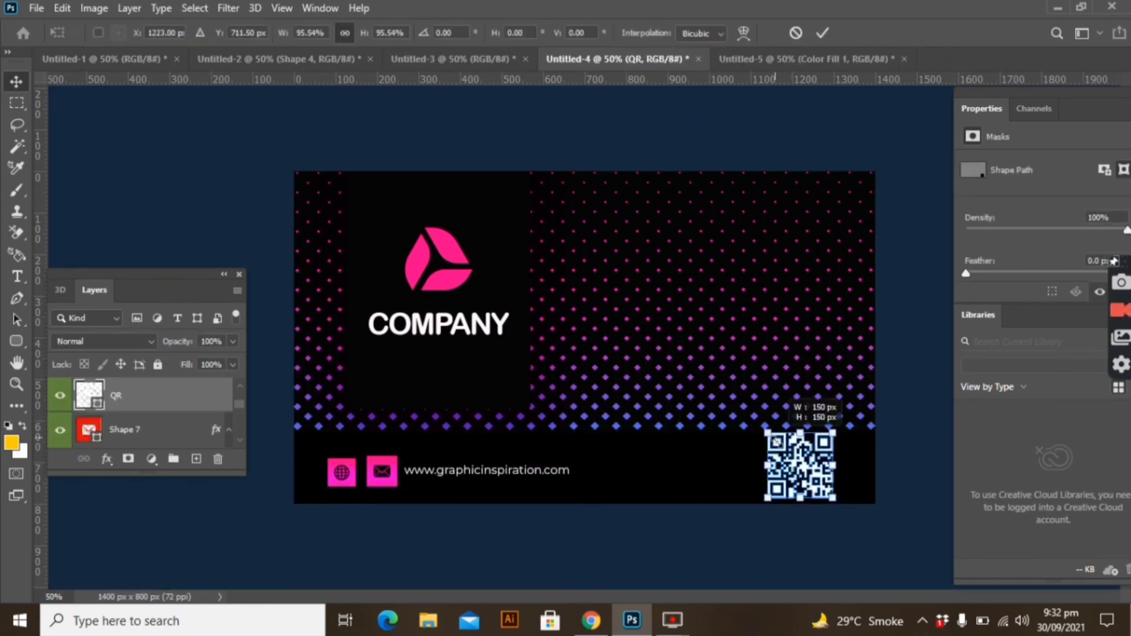
pyautogui.moveTo(768, 433); pyautogui.dragTo(816, 470)
pyautogui.press('Return')
# Step: Go back to Untitled-5 and check the pink bottom bar
pyautogui.click(790, 58)
pyautogui.click(797, 489)
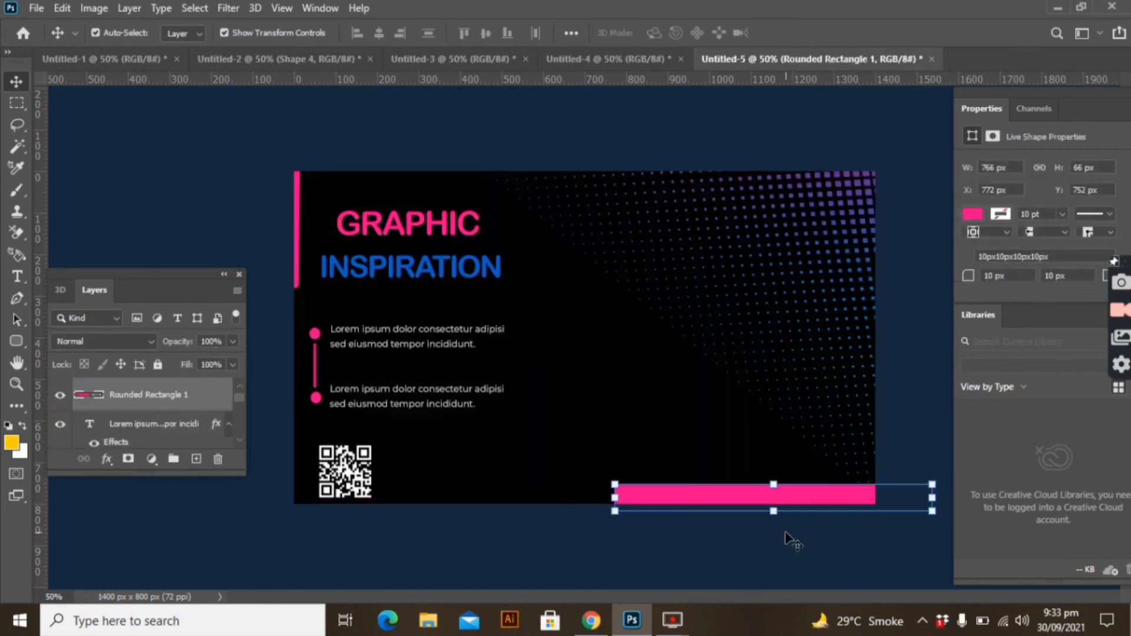
pyautogui.click(788, 537)
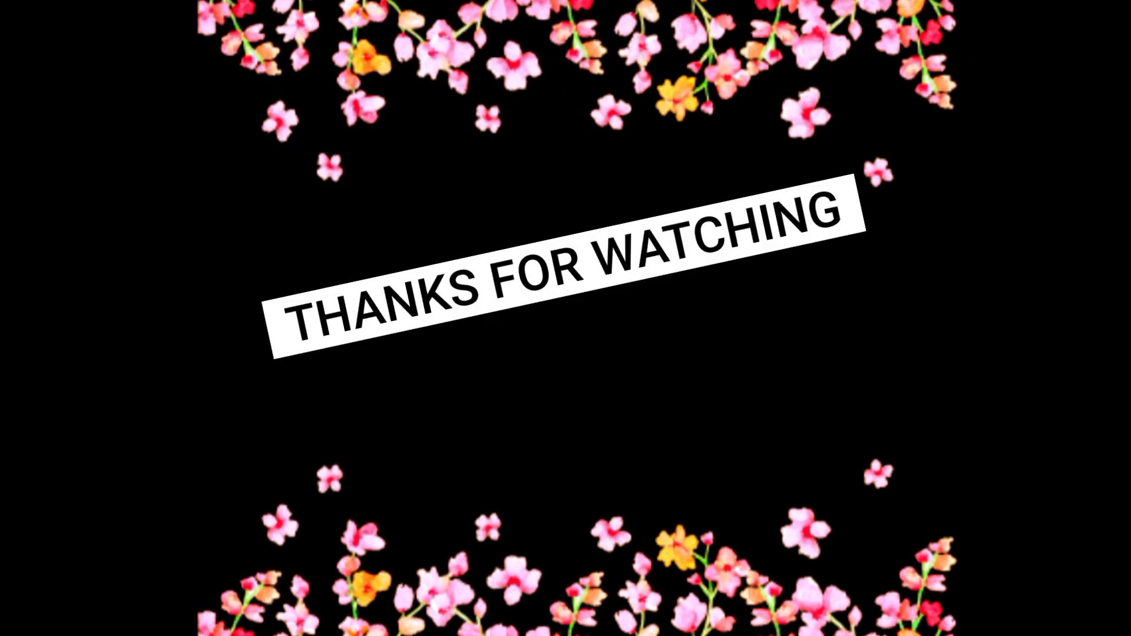